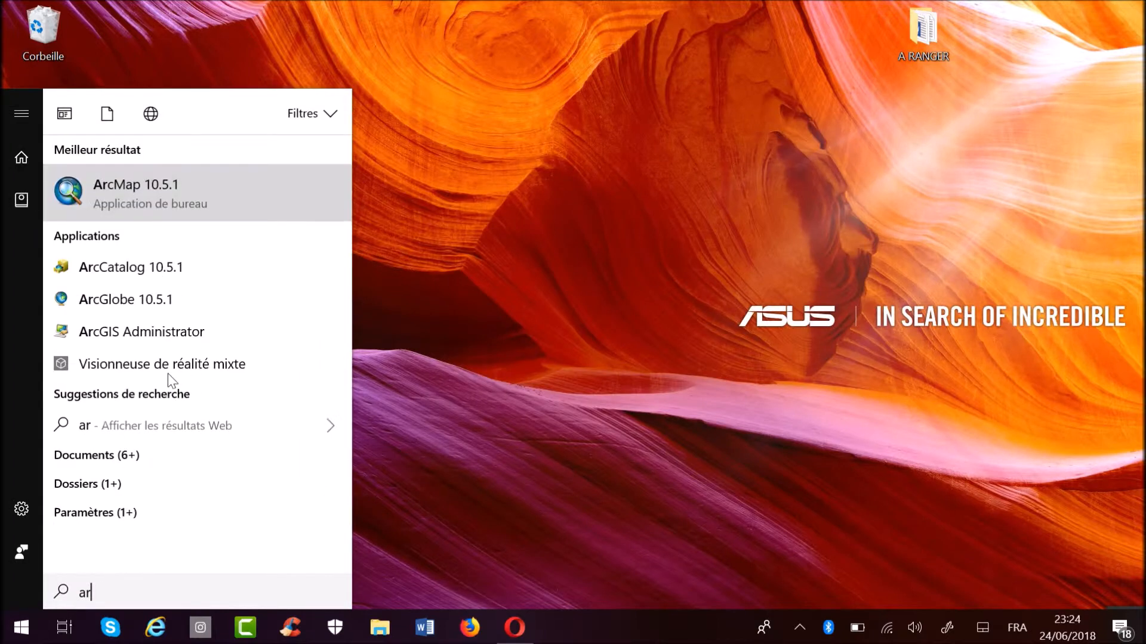
Start ArcMap 10.5.1 and dismiss the Getting Started dialog to work in a blank map.
left_click(123, 199)
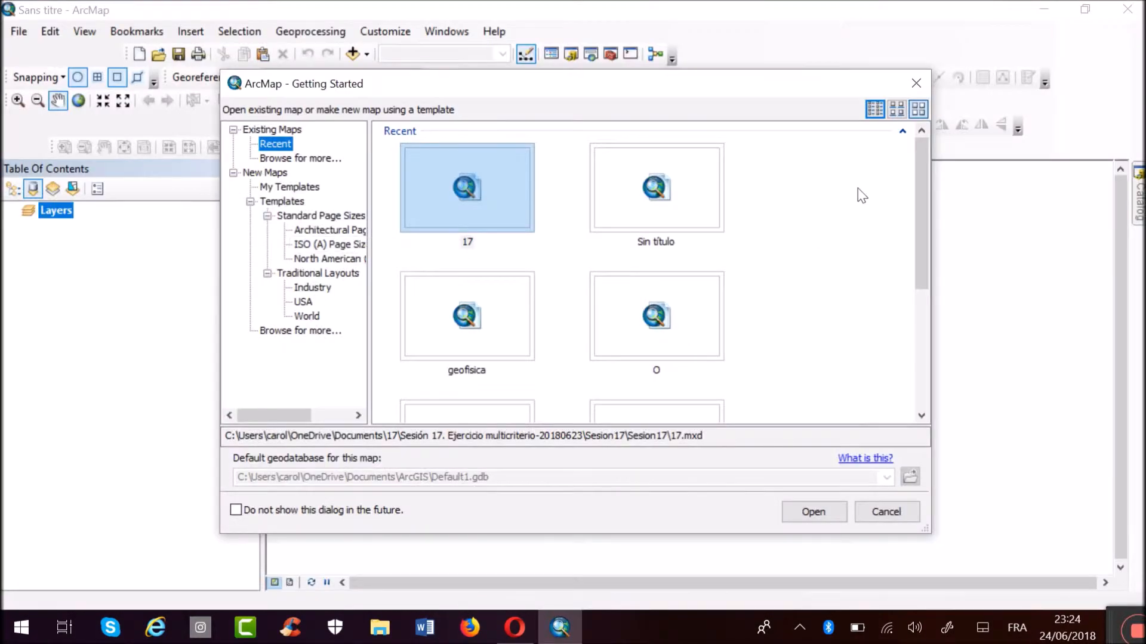
left_click(916, 84)
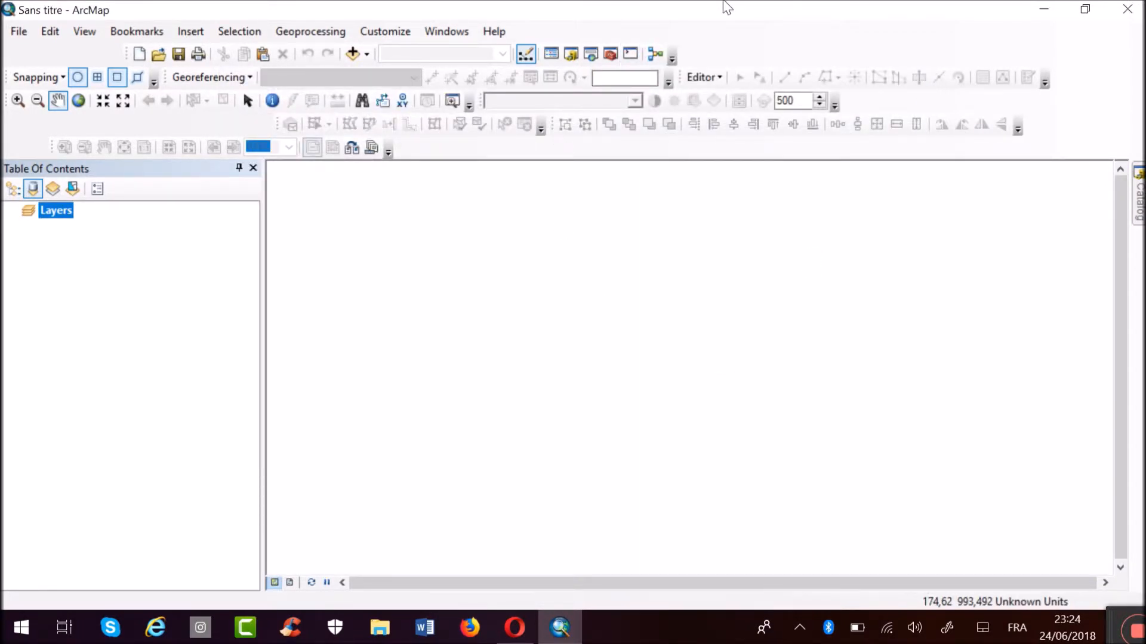
Show the Catalog window, look through the tool collections under System Toolboxes, and close the window.
left_click(1136, 206)
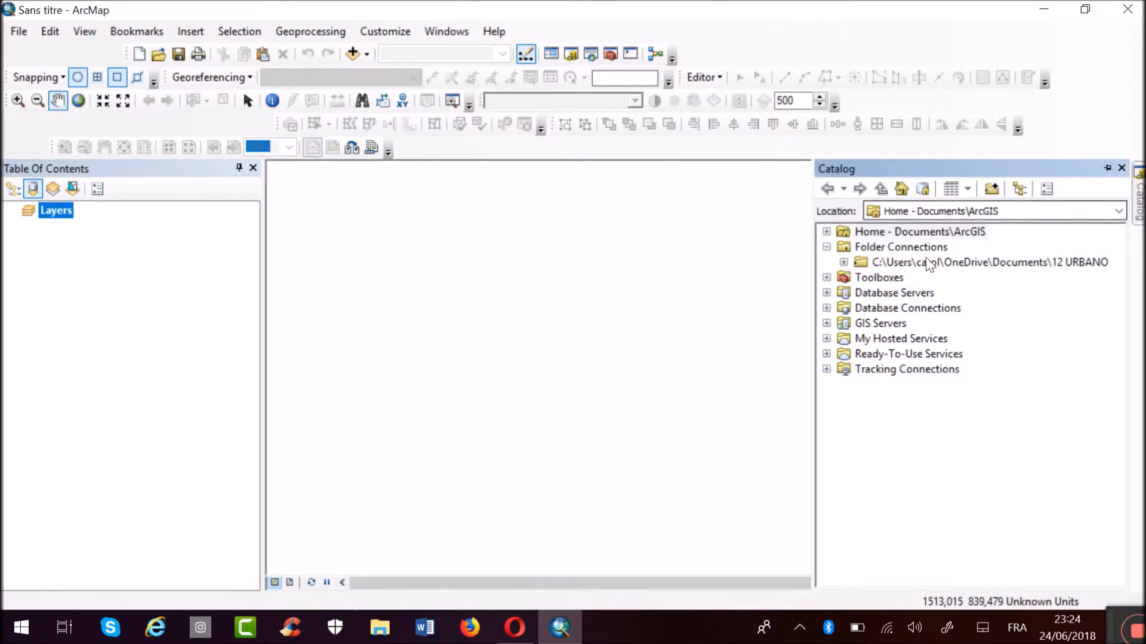
left_click(1122, 170)
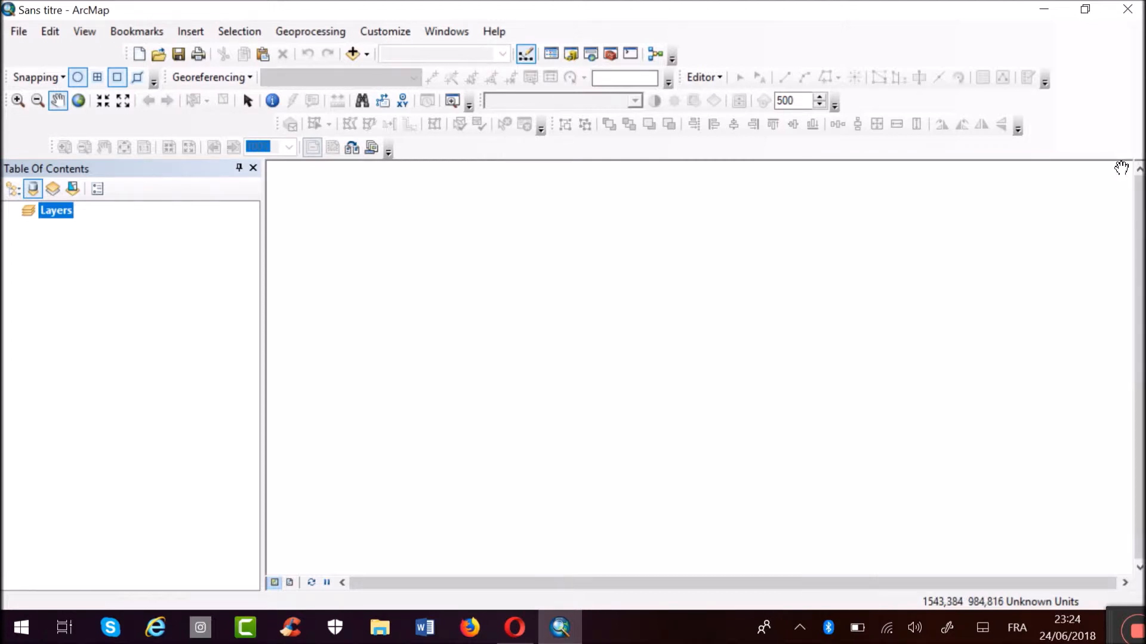
left_click(571, 55)
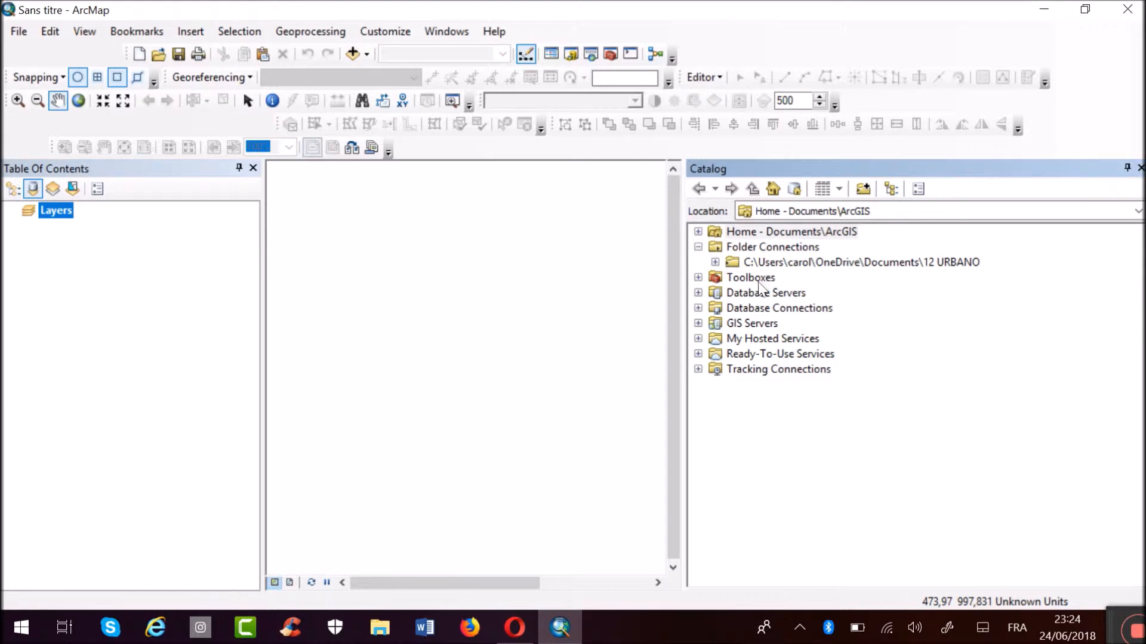
left_click(697, 277)
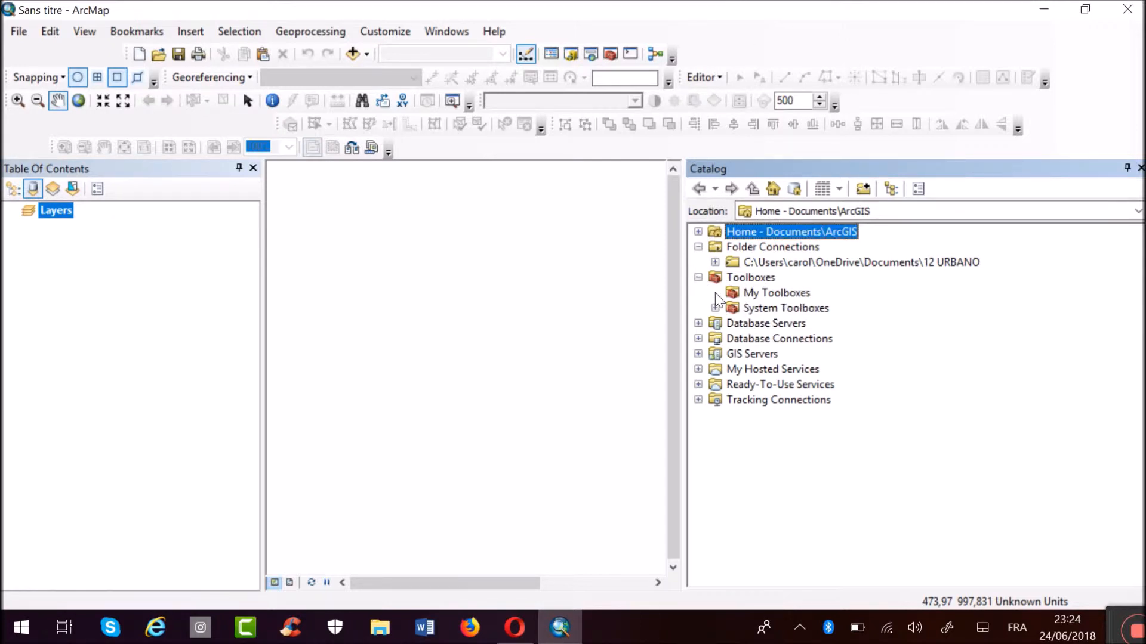
left_click(716, 307)
scroll(809, 409, "down", 2)
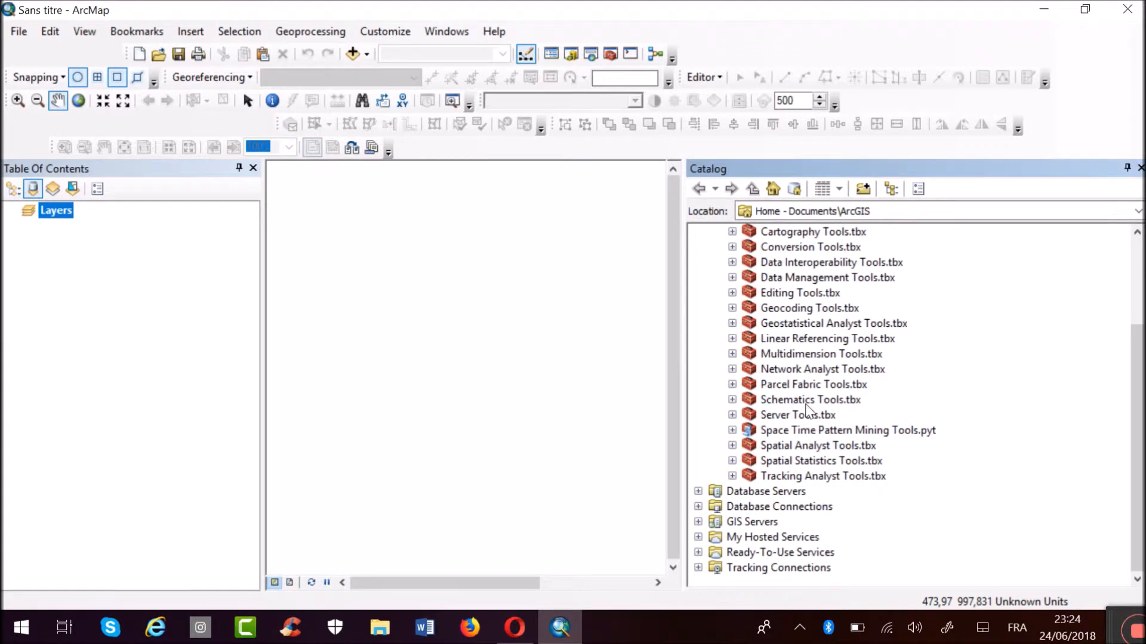
scroll(809, 409, "up", 1)
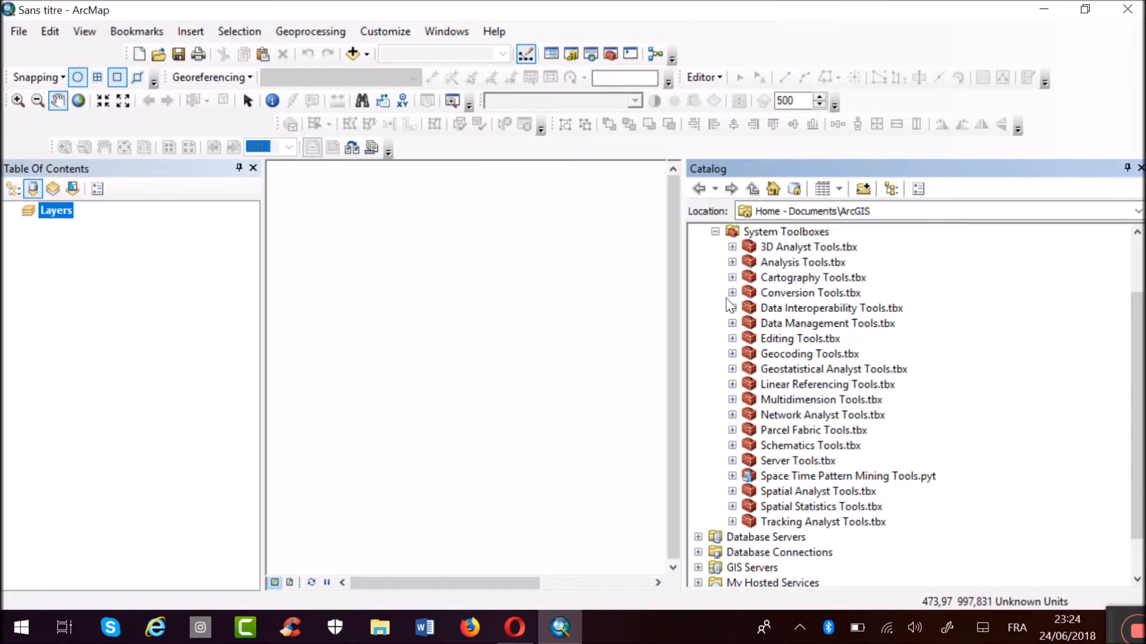
left_click(1139, 168)
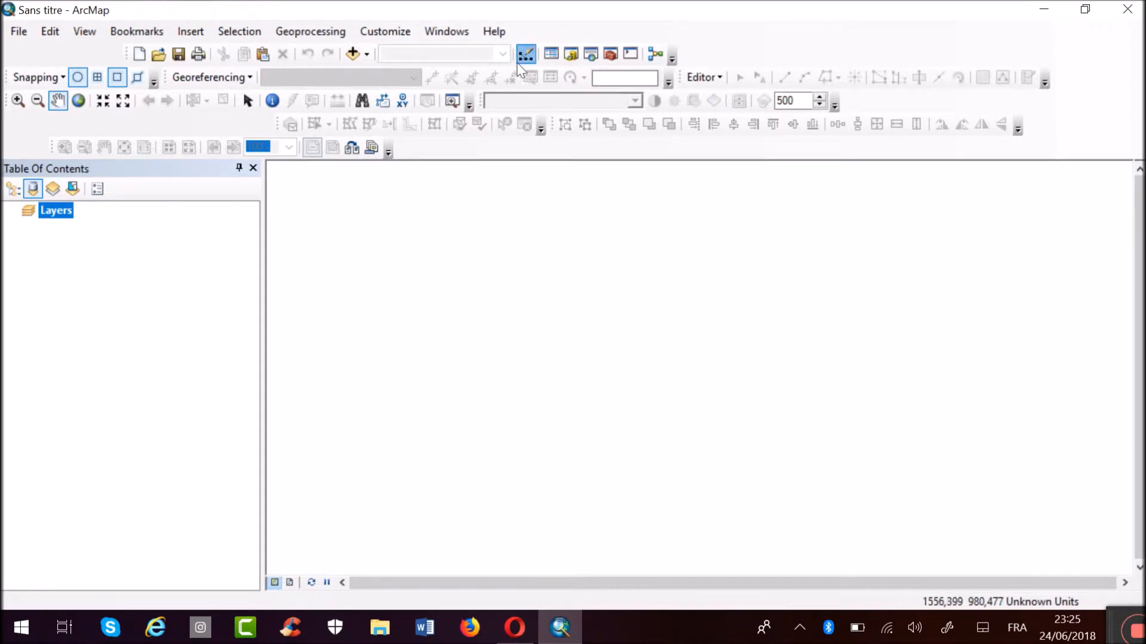
Reopen the Catalog window and disconnect the existing 12 URBANO folder connection.
left_click(571, 55)
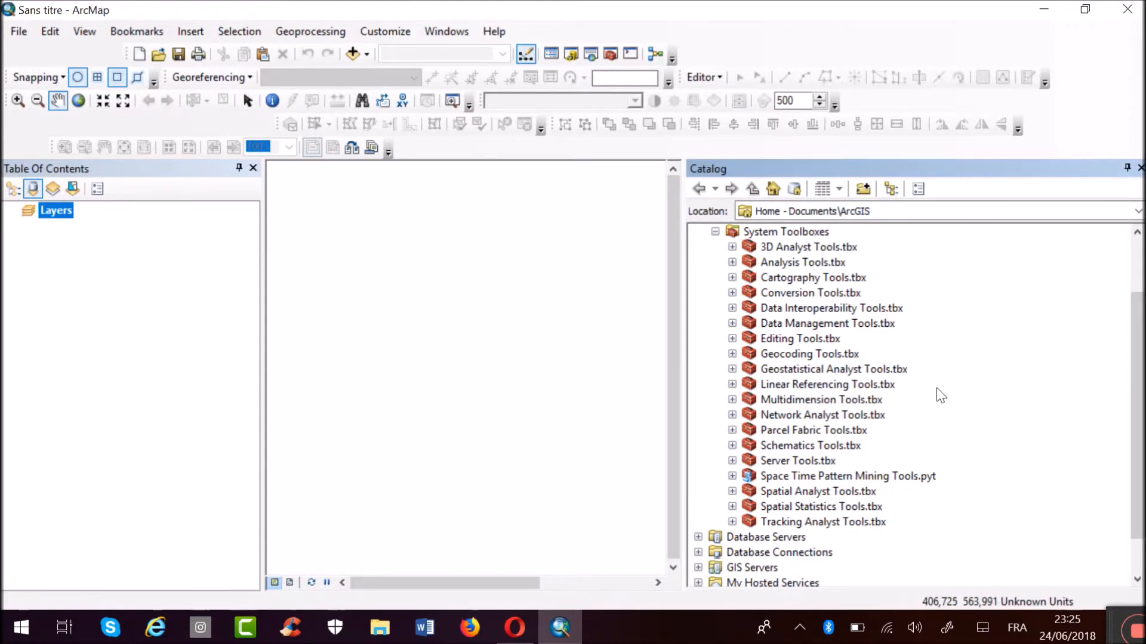
scroll(941, 396, "up", 2)
left_click(715, 307)
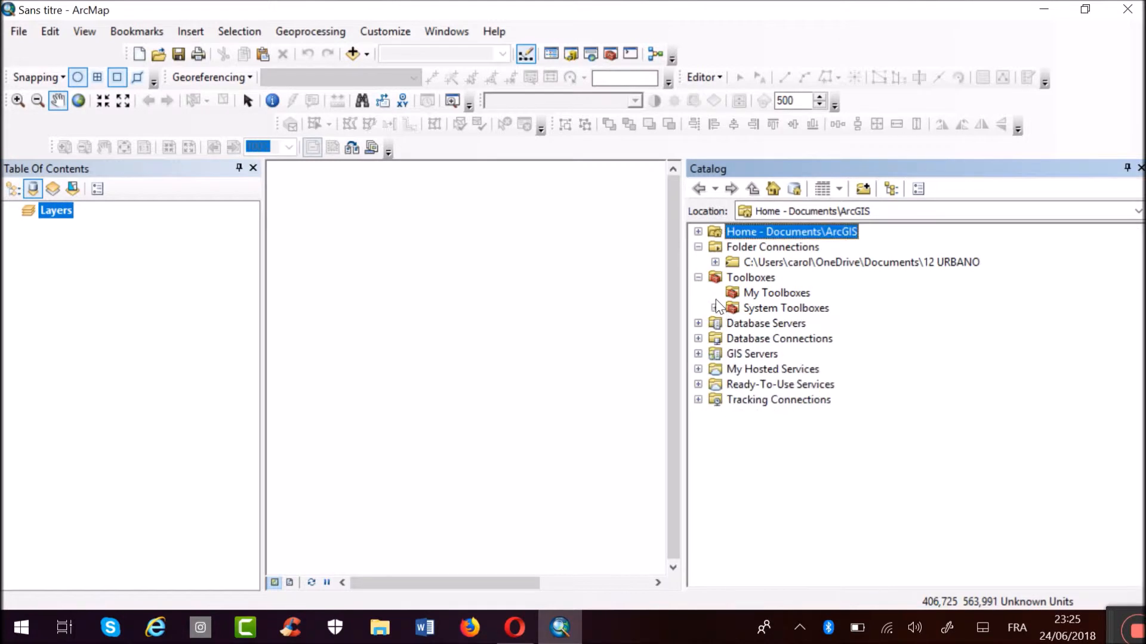
left_click(699, 279)
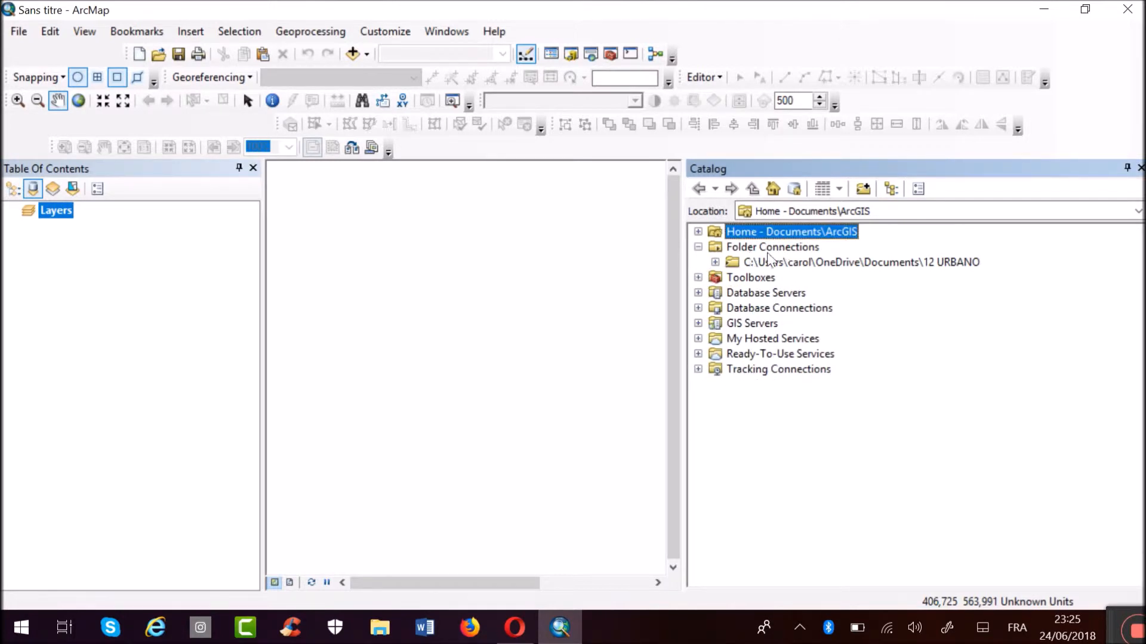
left_click(698, 247)
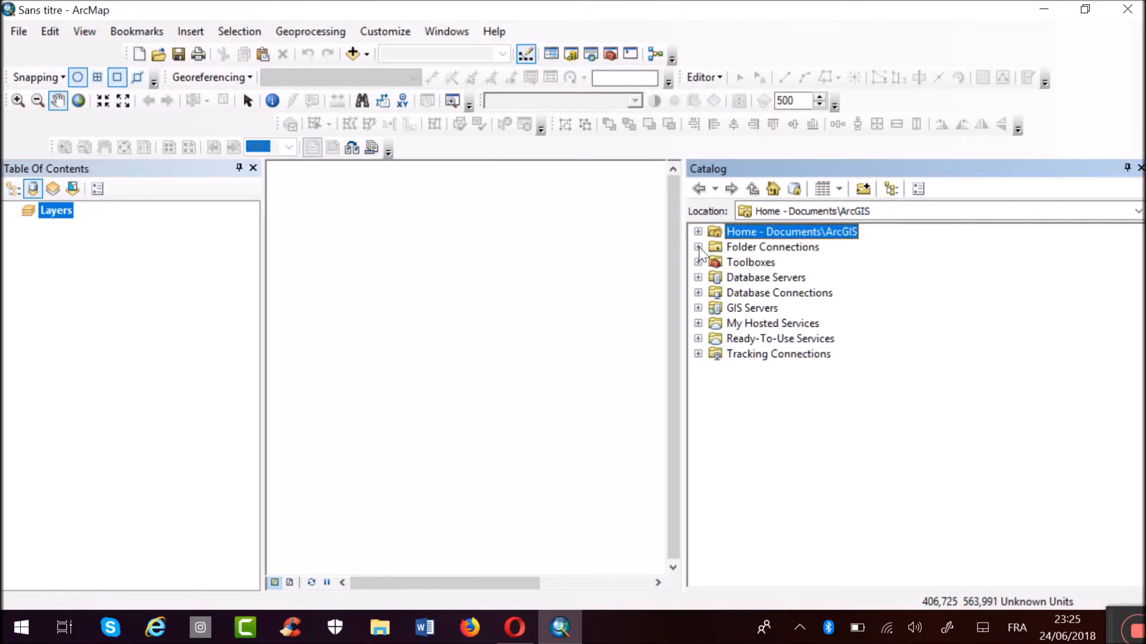
left_click(698, 247)
right_click(744, 264)
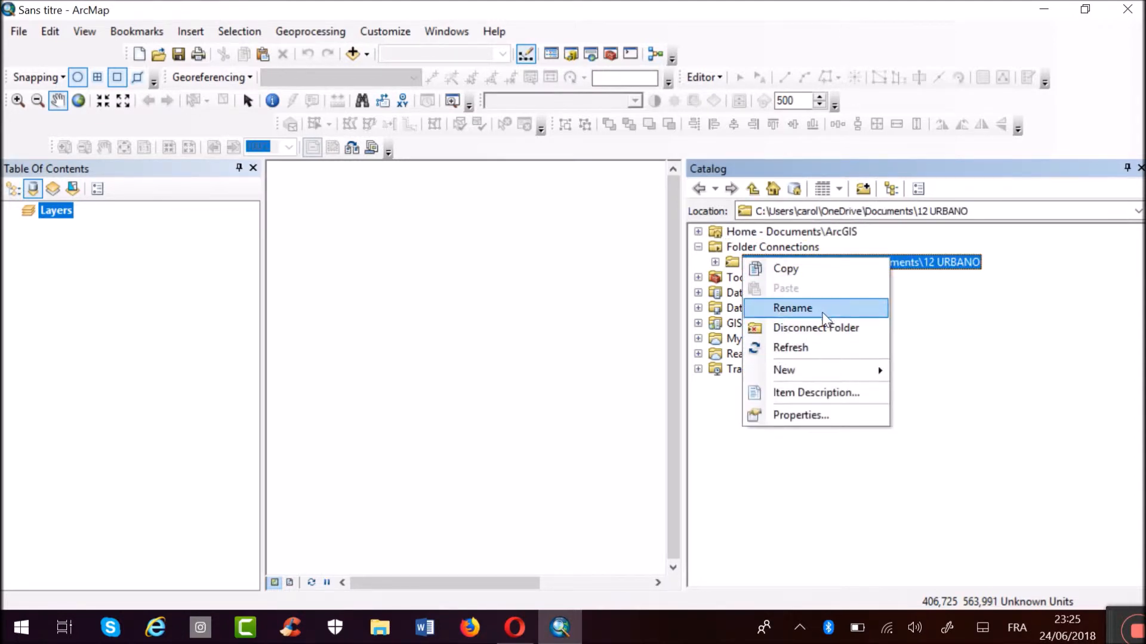
left_click(835, 330)
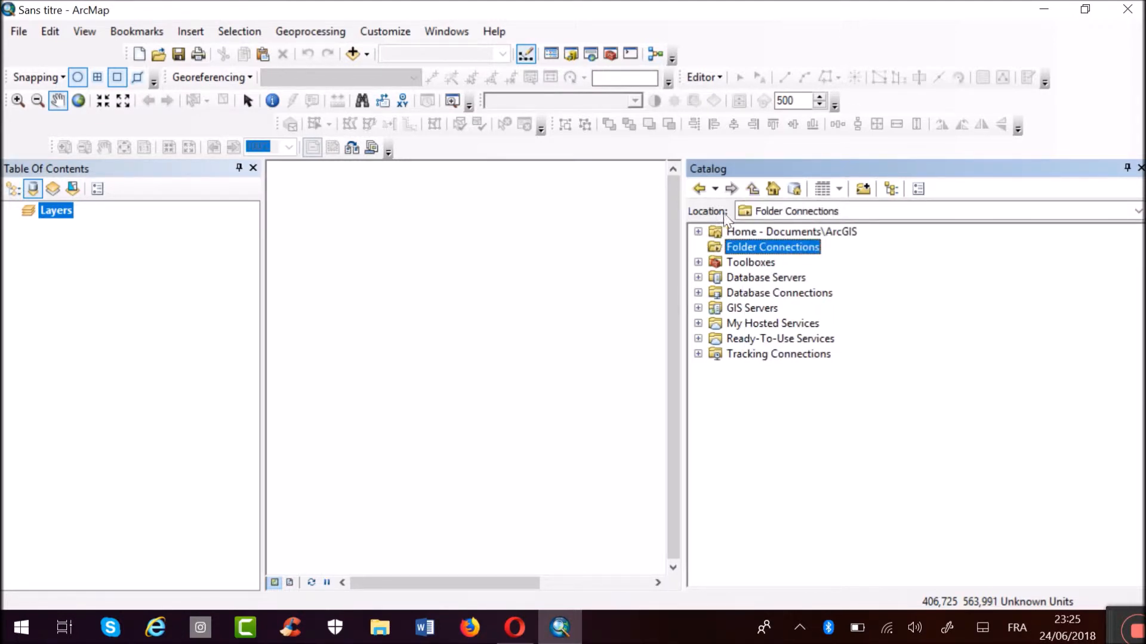
Connect the Catalog to the 12 URBANO folder in the Documents library.
left_click(861, 189)
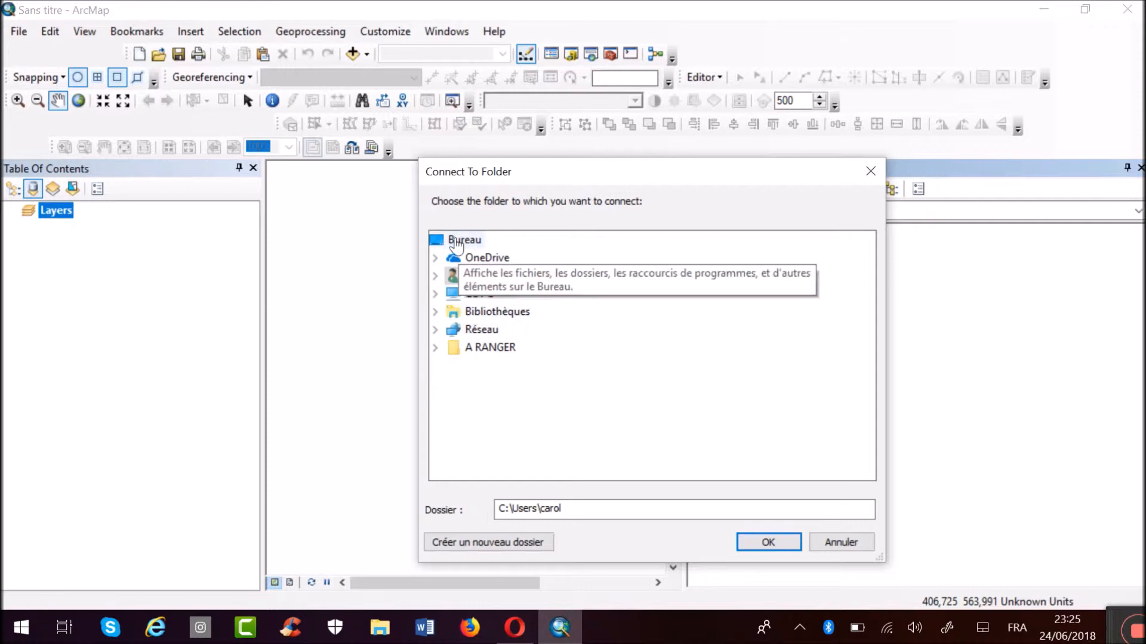
left_click(435, 313)
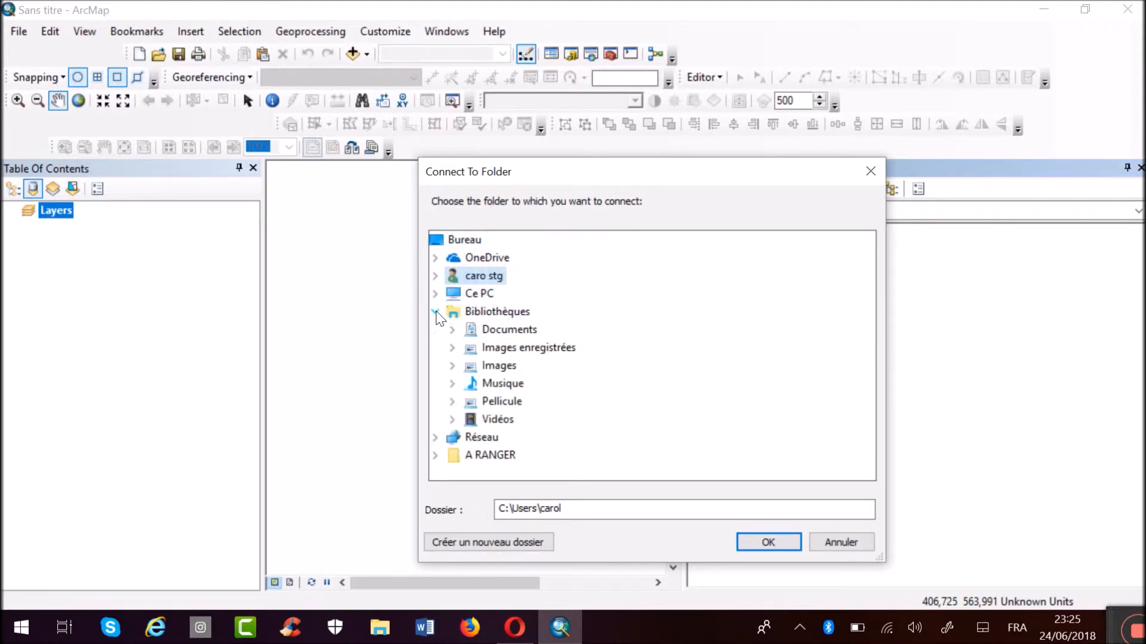
left_click(452, 329)
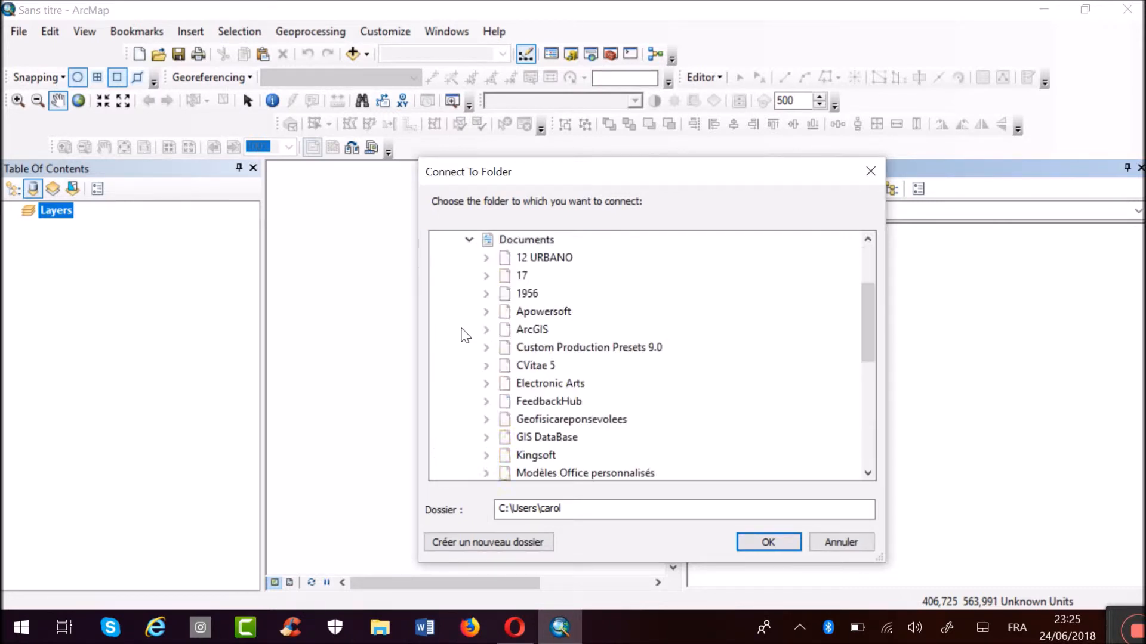
double_click(537, 256)
left_click(759, 543)
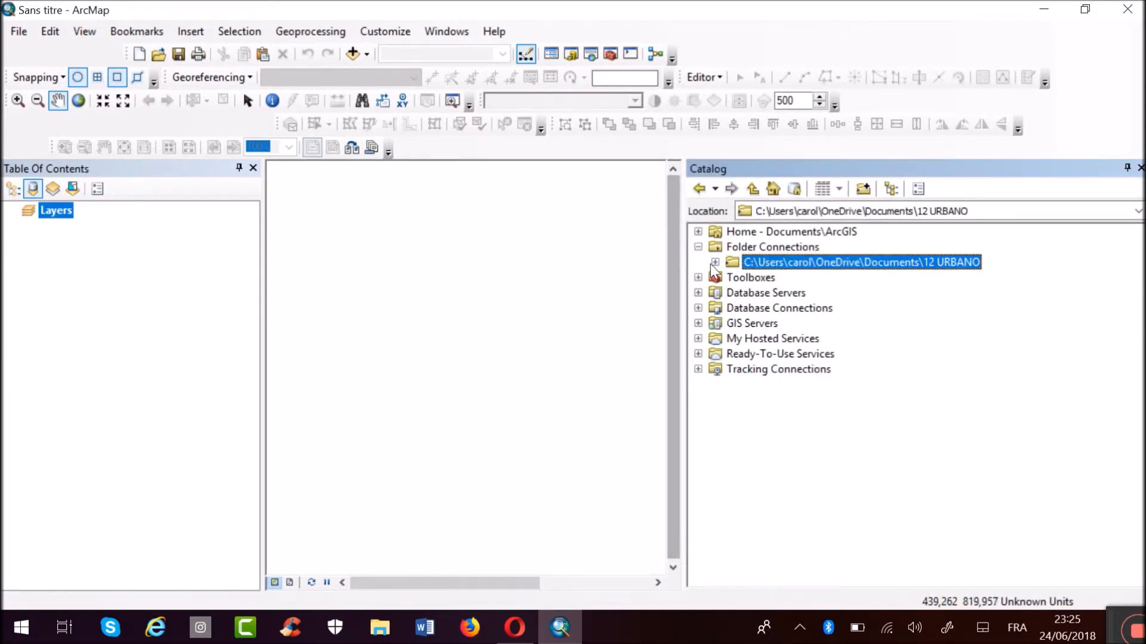
Add the communes-France.shp shapefile from the 12 URBANO folder connection to the map.
left_click(715, 262)
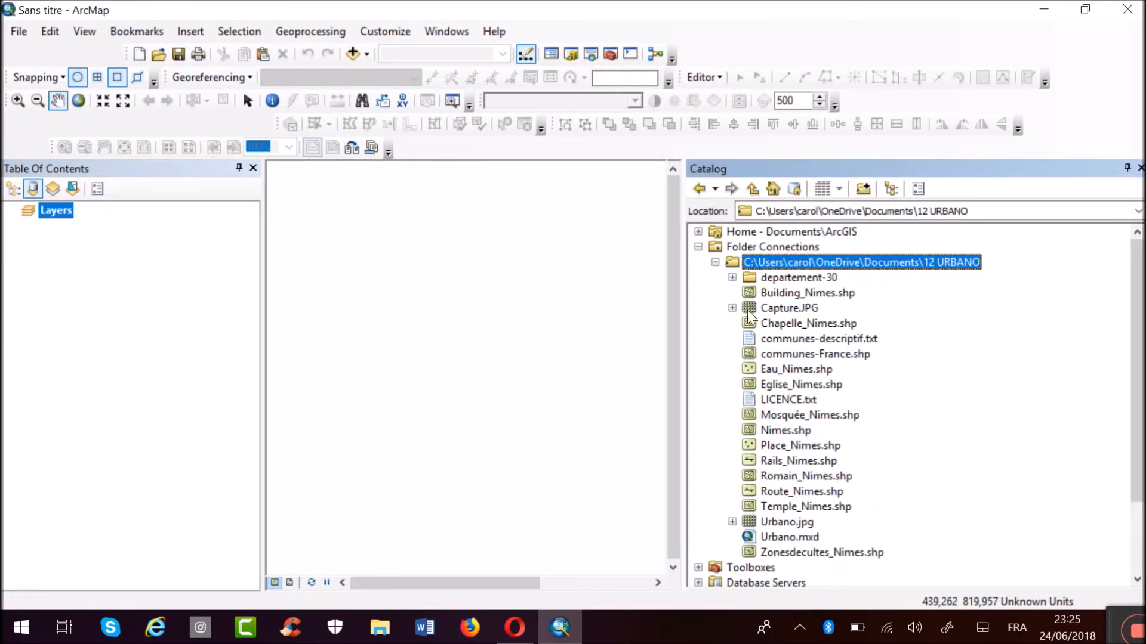
left_click(823, 354)
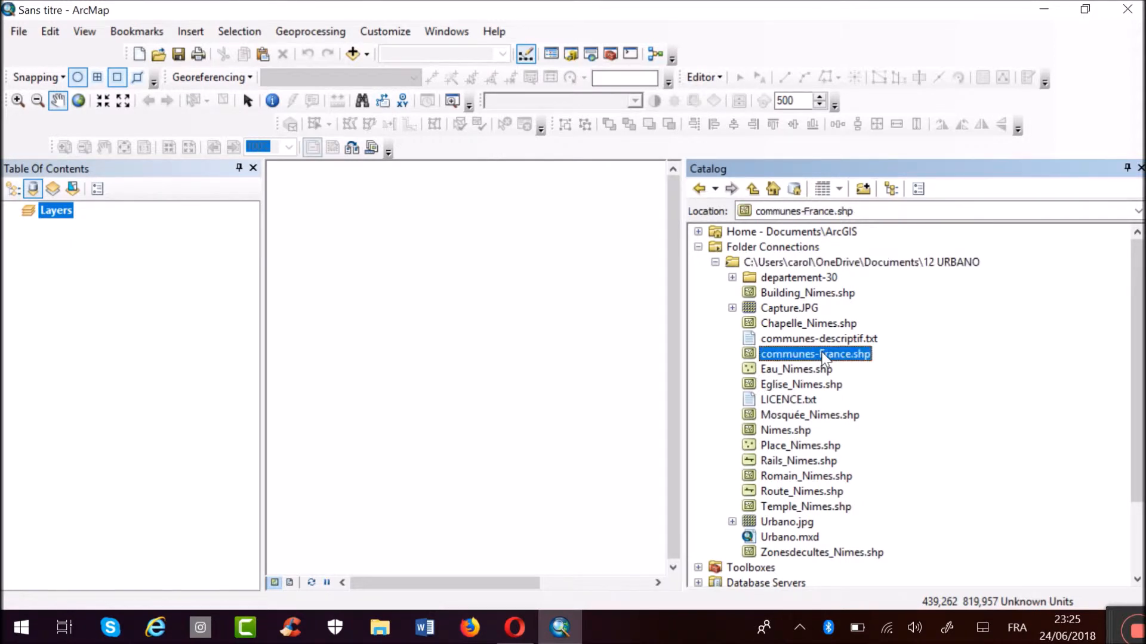
mouse_move(821, 352)
left_mouse_down()
mouse_move(660, 345)
mouse_move(399, 378)
left_mouse_up()
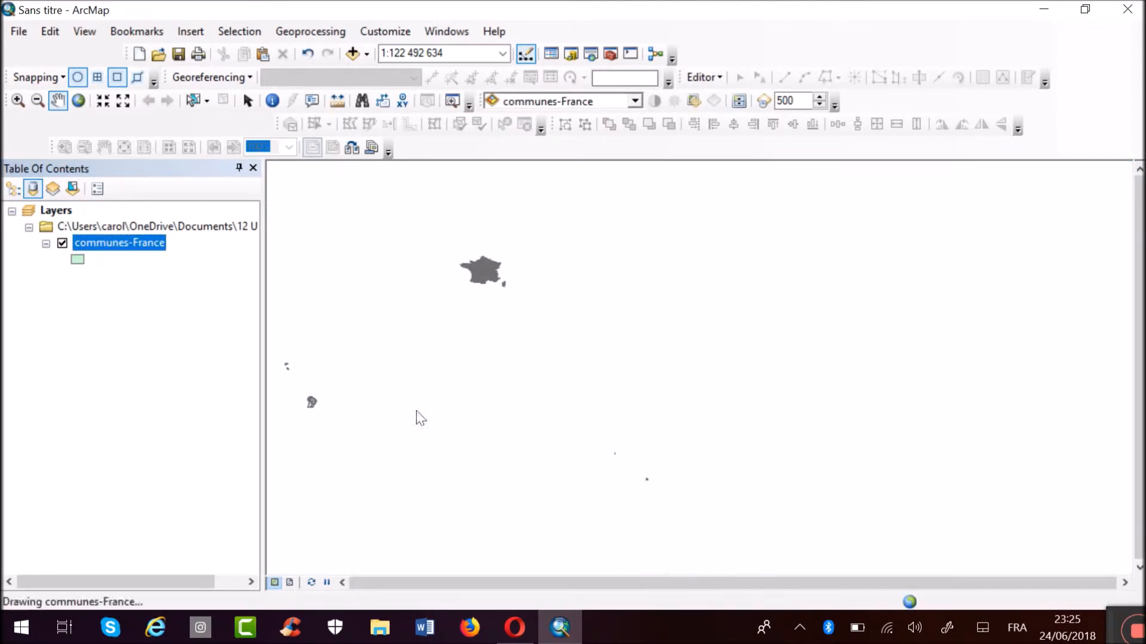
Zoom in on mainland France in the communes-France layer and pan until the whole country and Corsica are in view.
left_click_drag(490, 280, 646, 291)
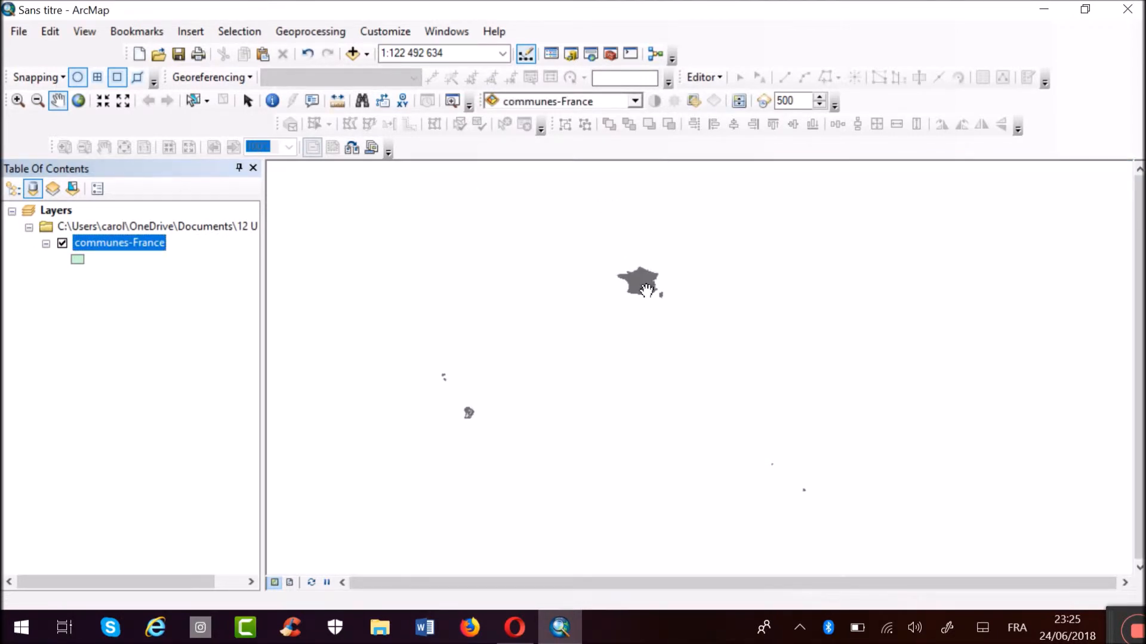
left_click(12, 98)
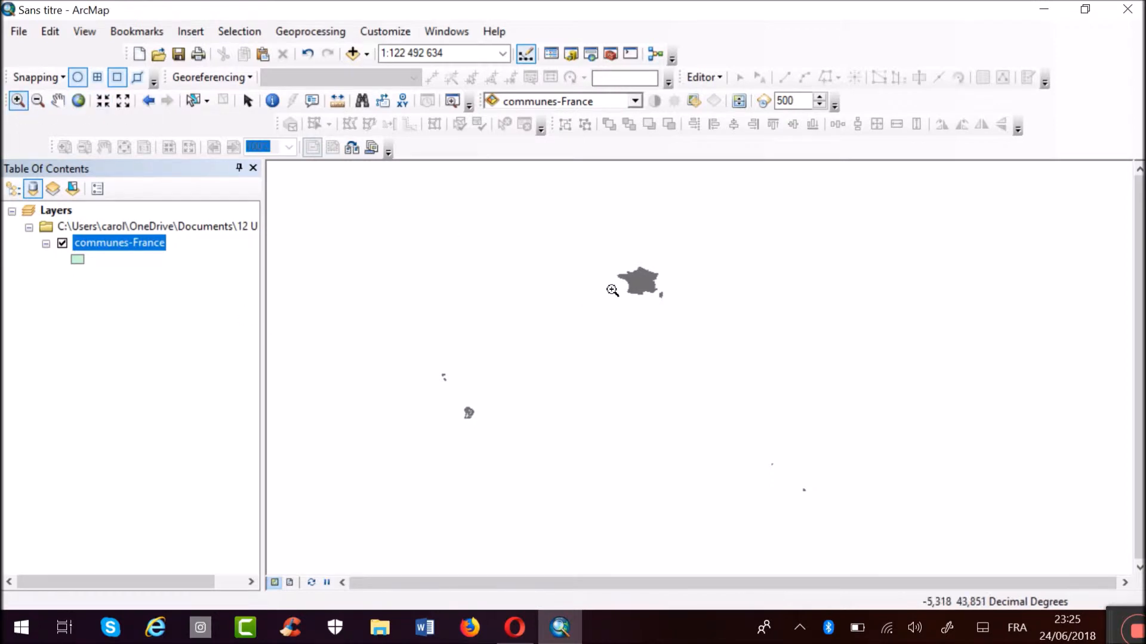
left_click_drag(623, 280, 696, 323)
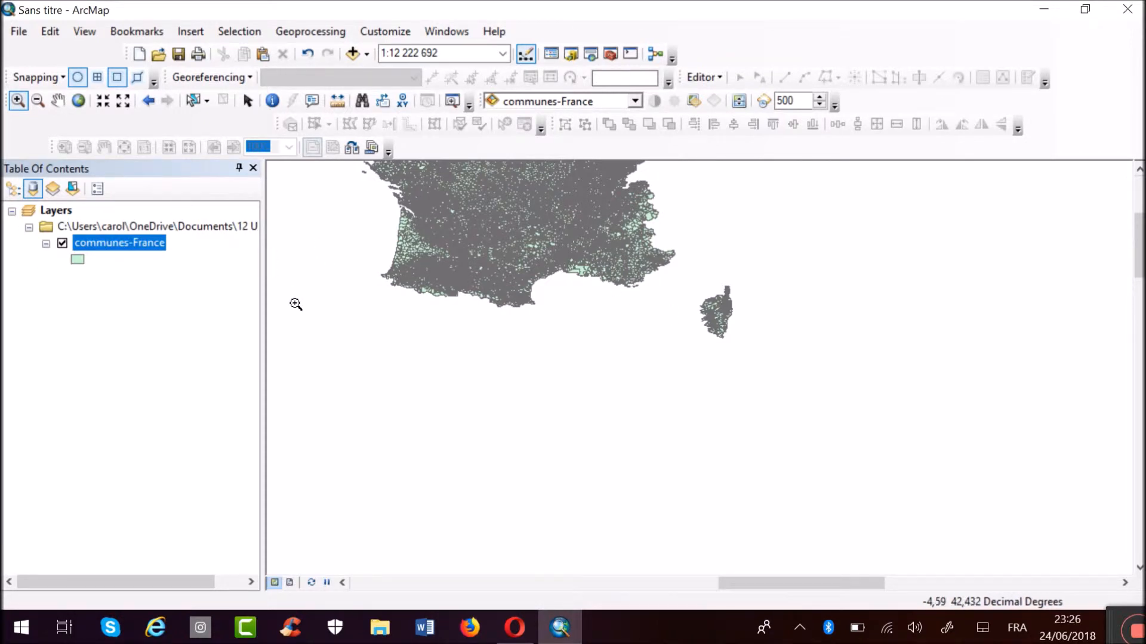
left_click(56, 101)
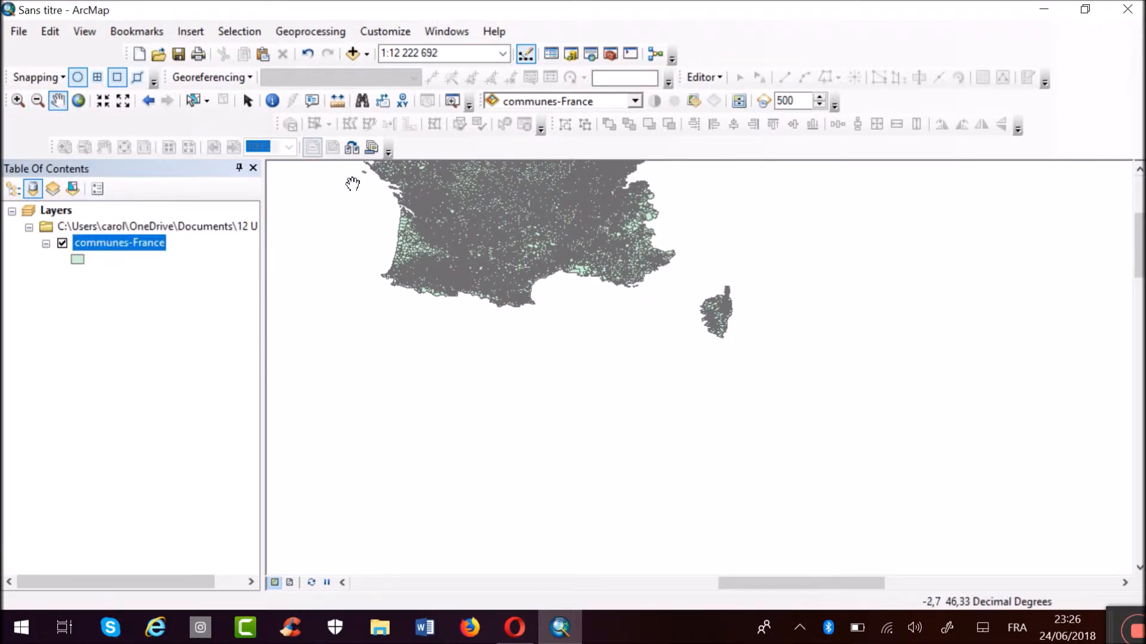
left_click_drag(517, 207, 702, 389)
left_click_drag(702, 313, 651, 387)
left_click_drag(678, 451, 642, 309)
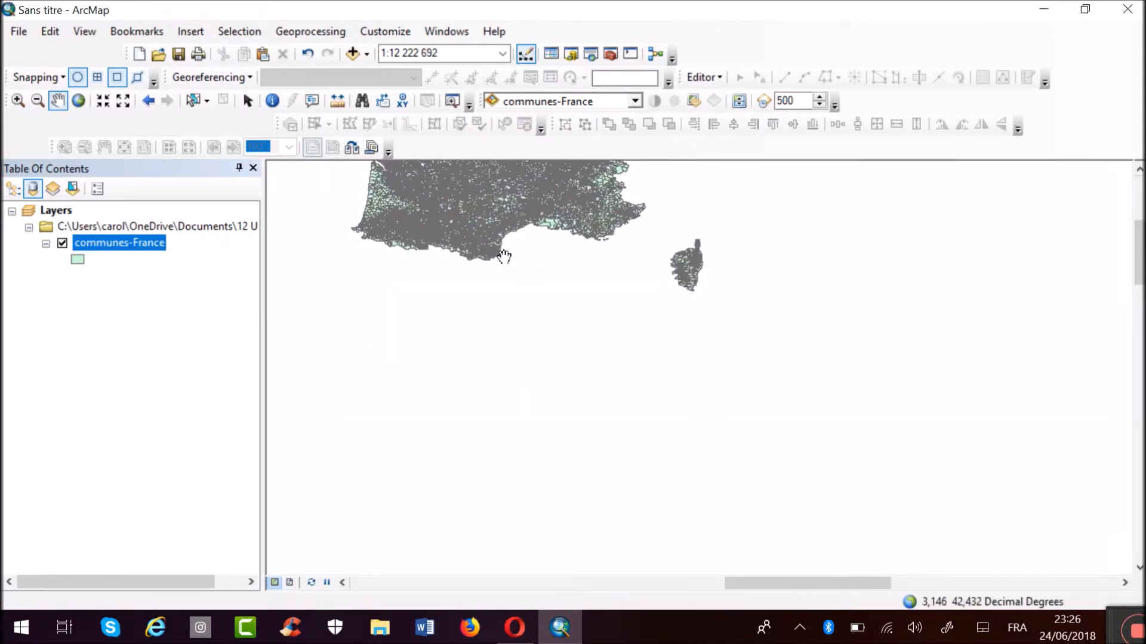
left_click_drag(504, 254, 830, 476)
left_click_drag(796, 332, 550, 317)
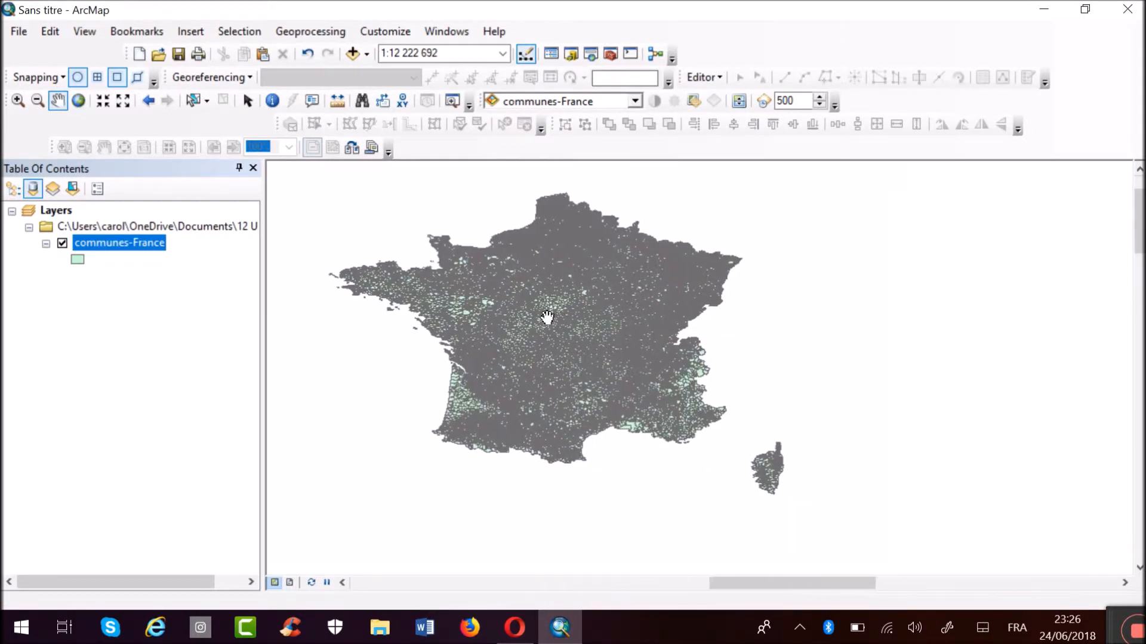
Practise zooming out and panning away from France, and return the view to the full extent of the communes-France layer.
left_click(37, 100)
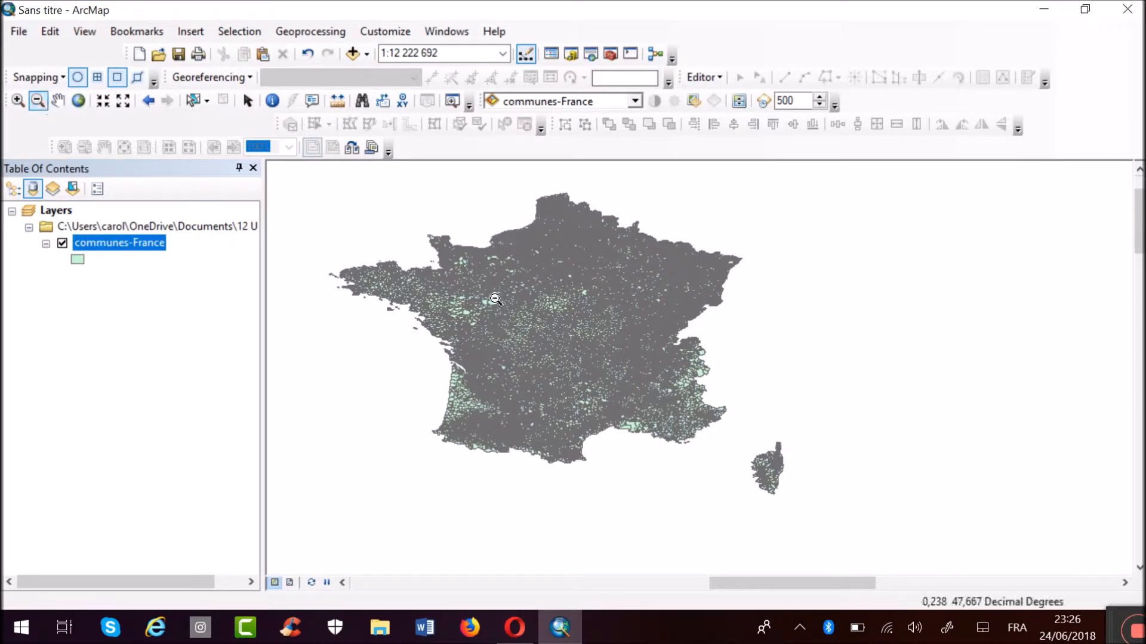
left_click(531, 323)
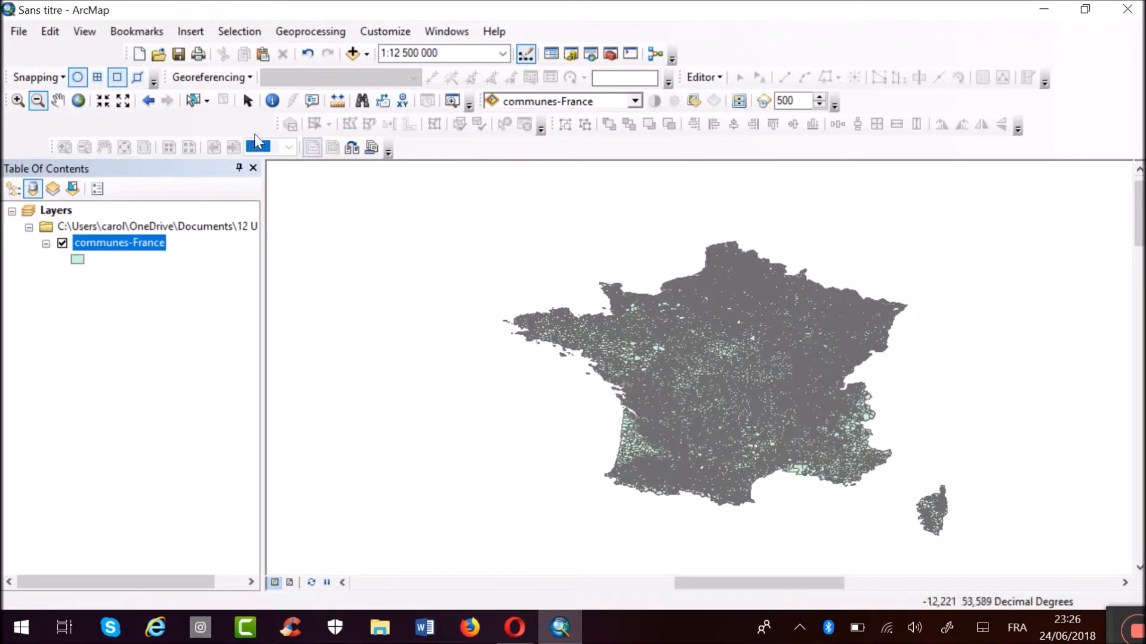
left_click(60, 101)
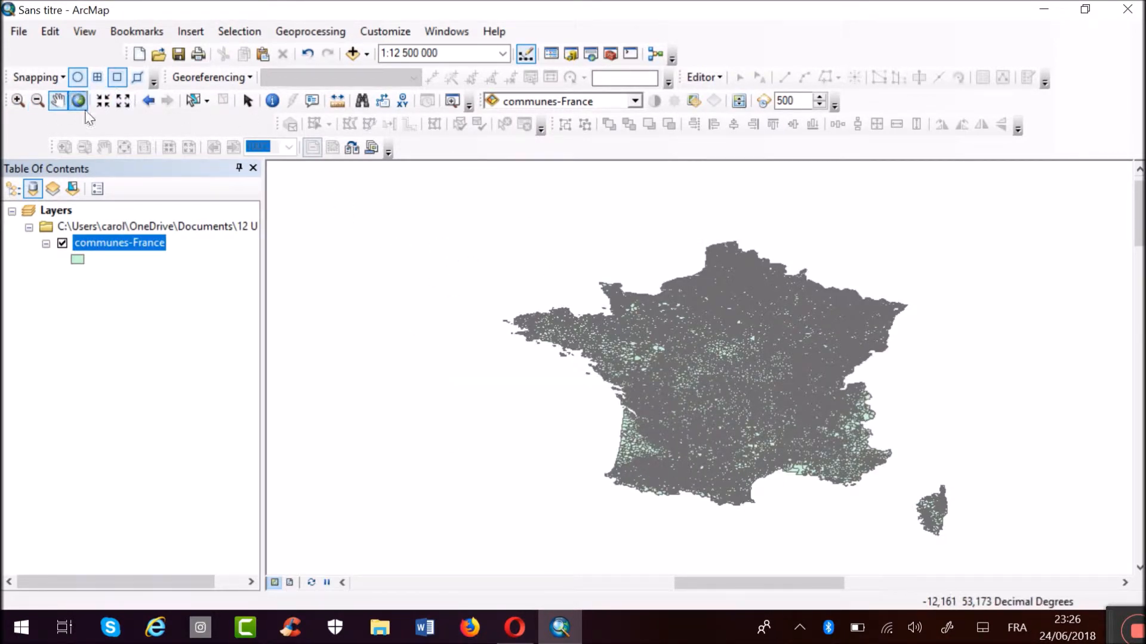
left_click_drag(580, 335, 856, 302)
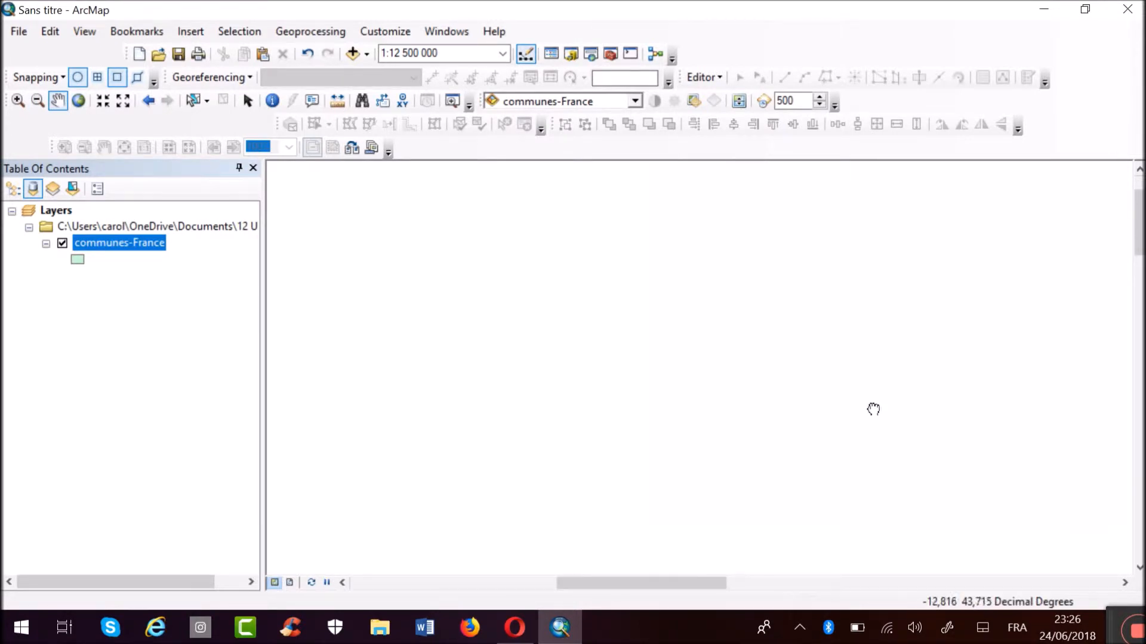
left_click_drag(874, 410, 913, 418)
left_click_drag(655, 288, 989, 489)
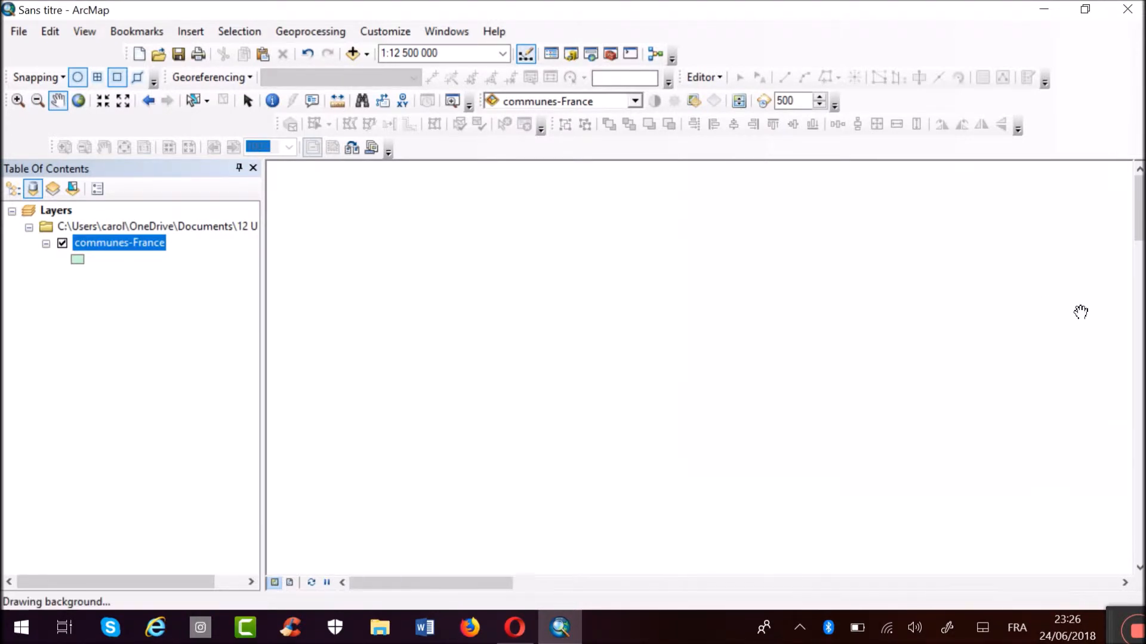
right_click(136, 246)
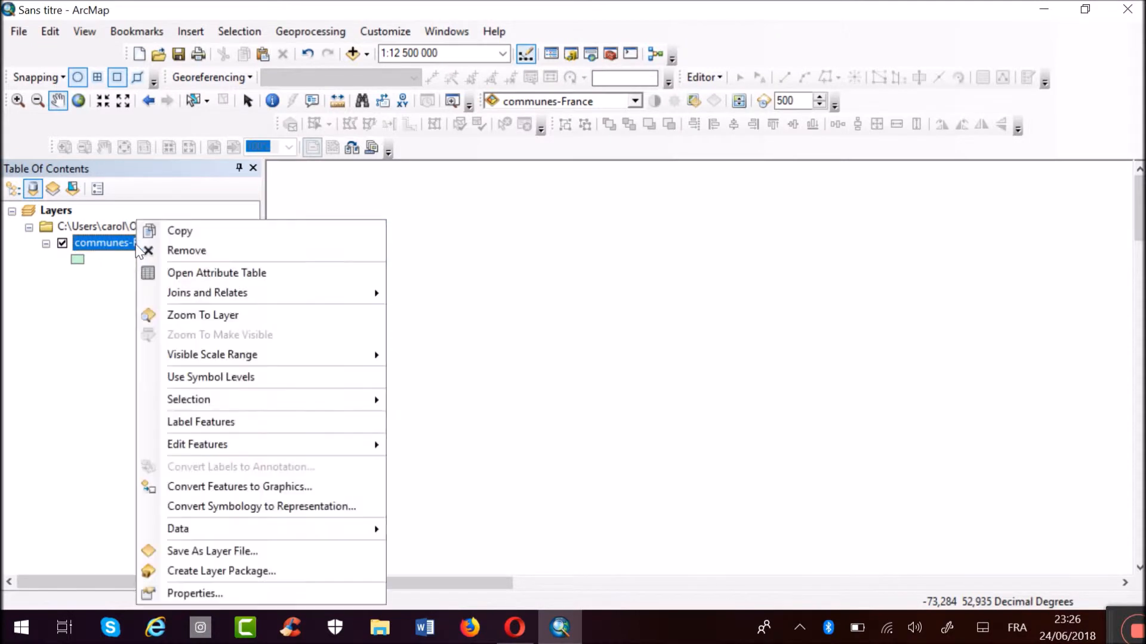
left_click(220, 317)
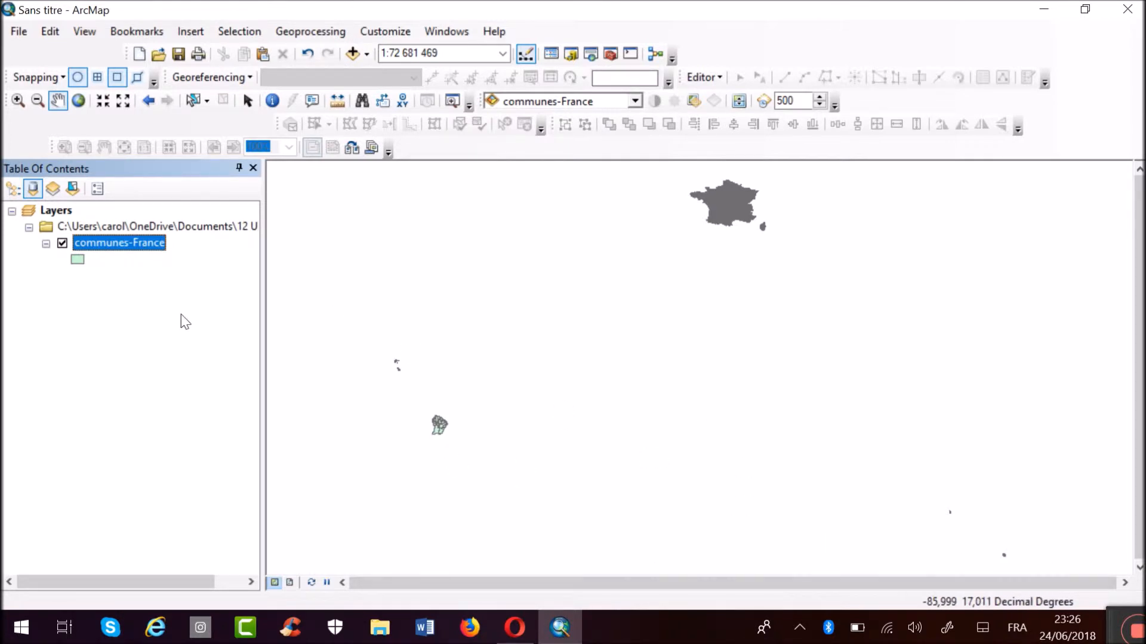
Add the Imágenes basemap to the map beneath the communes-France layer, with mainland France and Corsica in view.
left_click(17, 101)
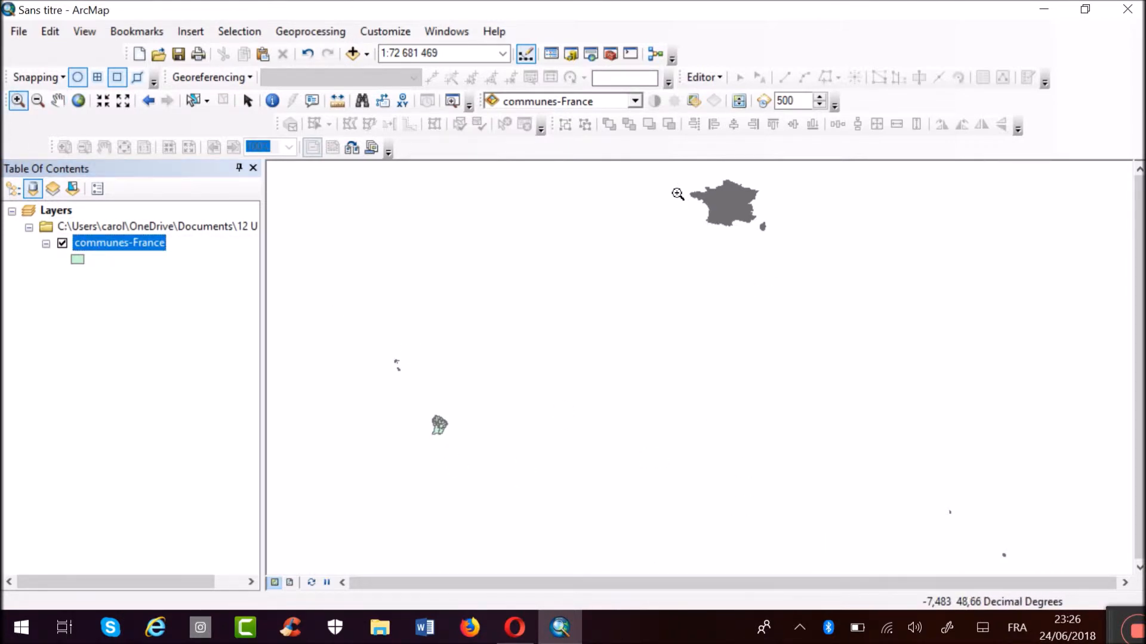
left_click_drag(678, 191, 866, 289)
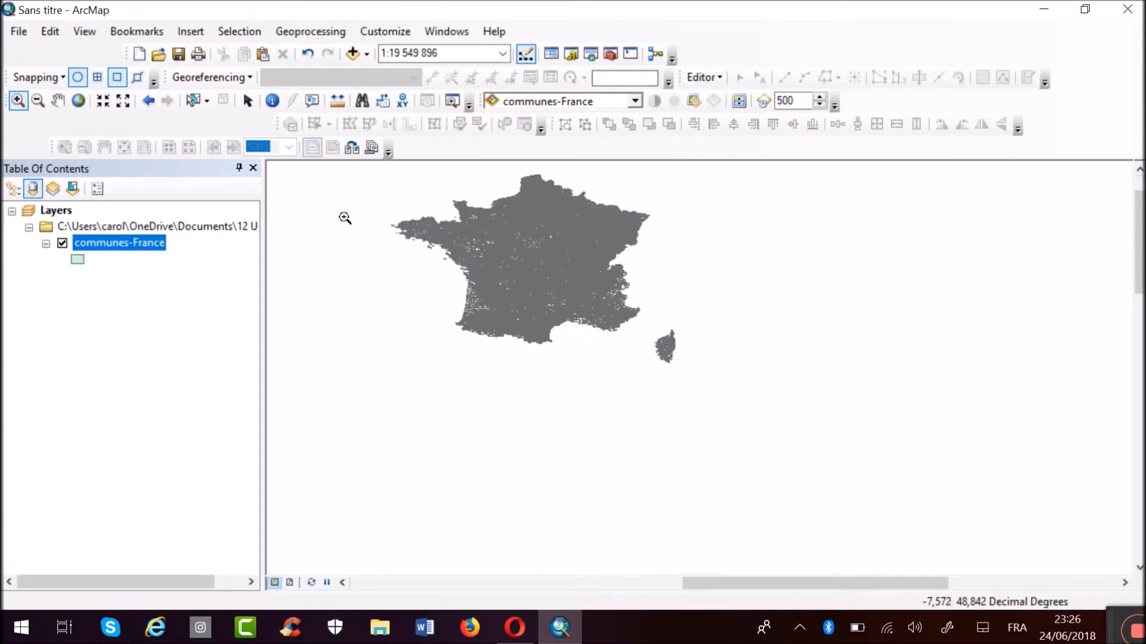
left_click_drag(390, 199, 729, 356)
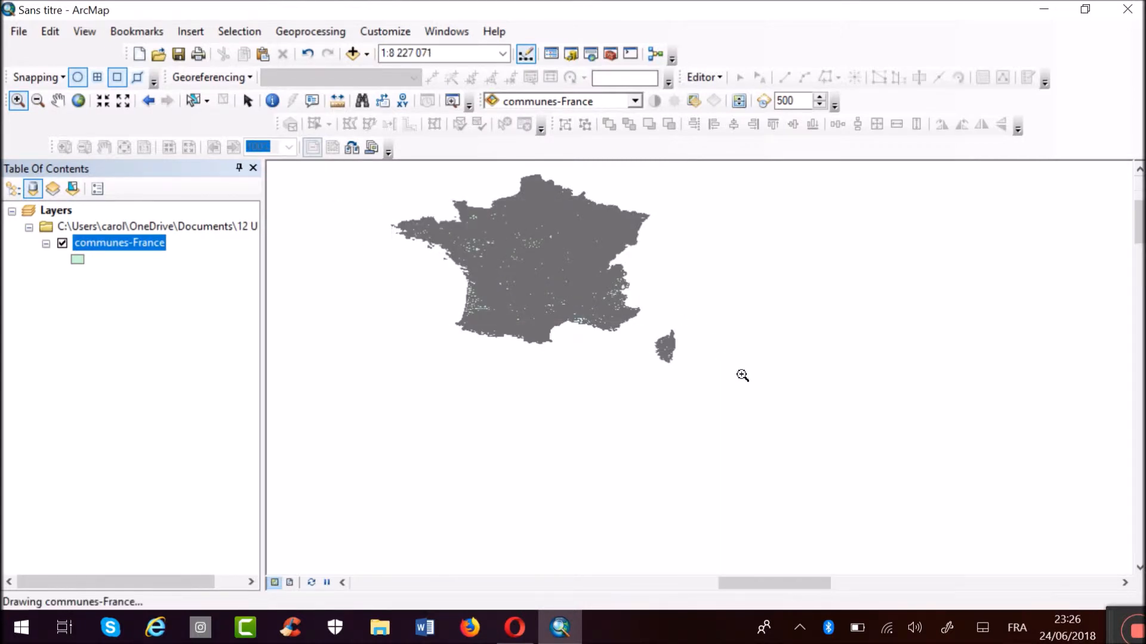
left_click(365, 53)
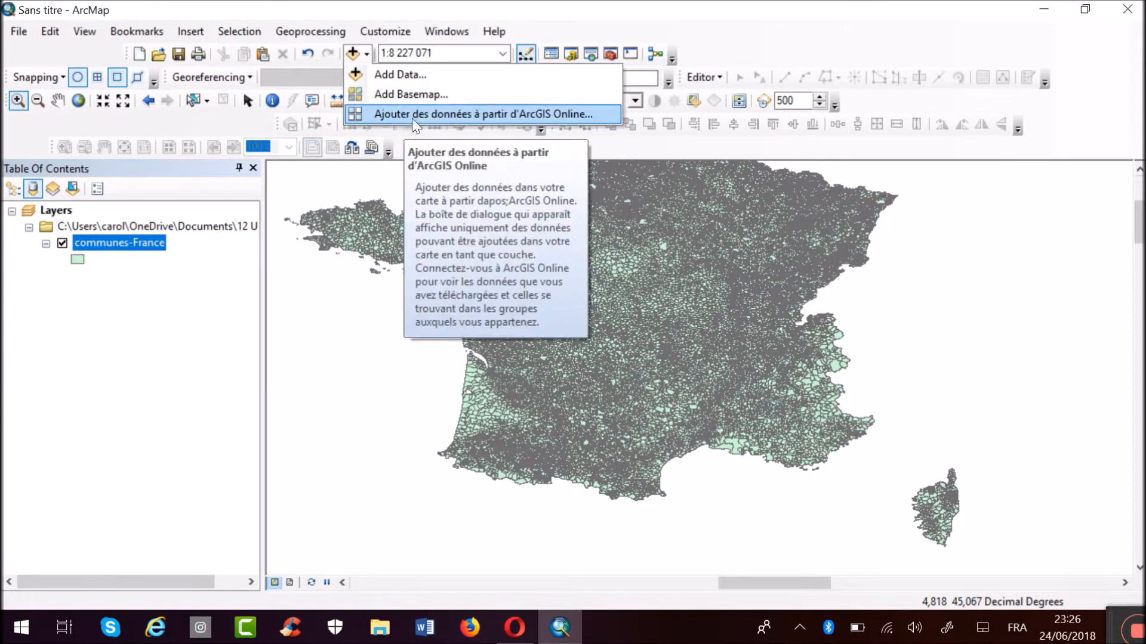
left_click(411, 94)
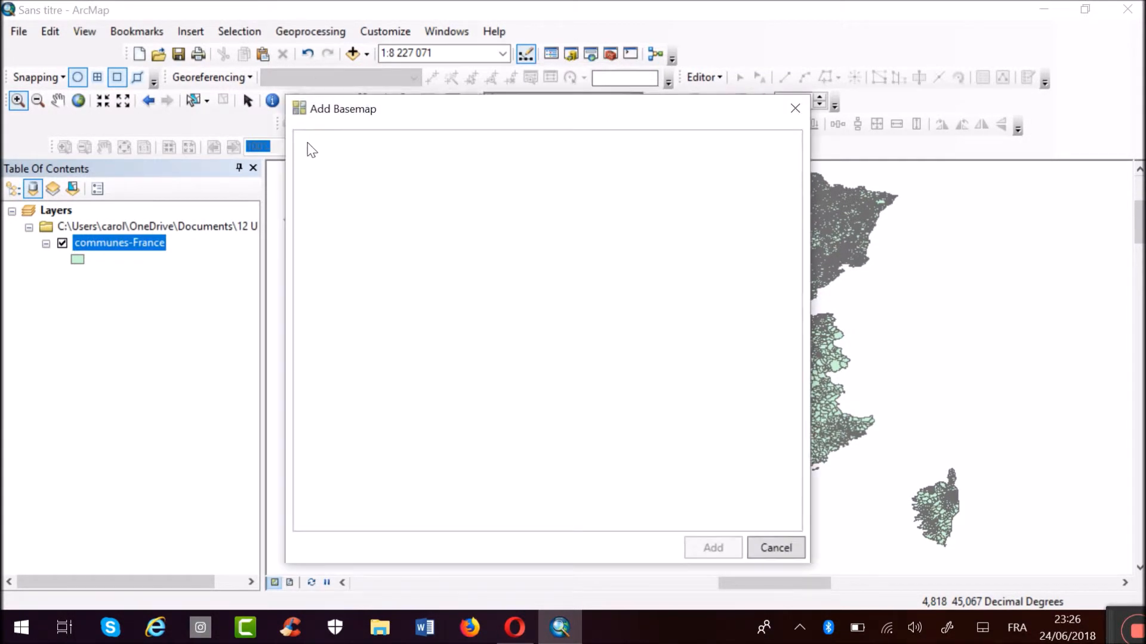
left_click(517, 263)
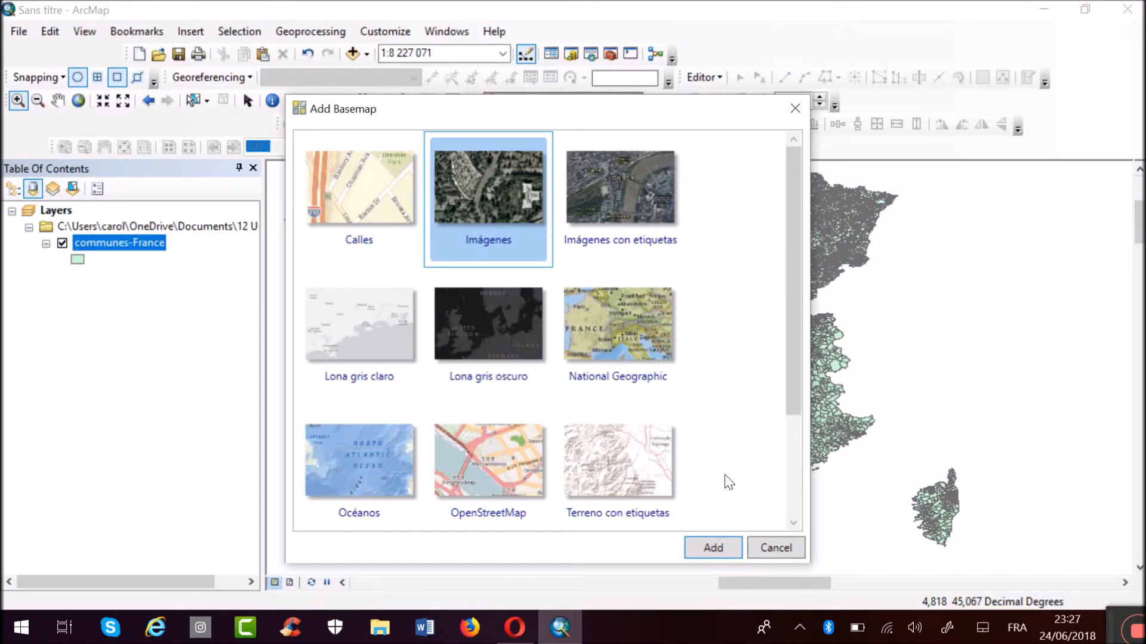
left_click(710, 548)
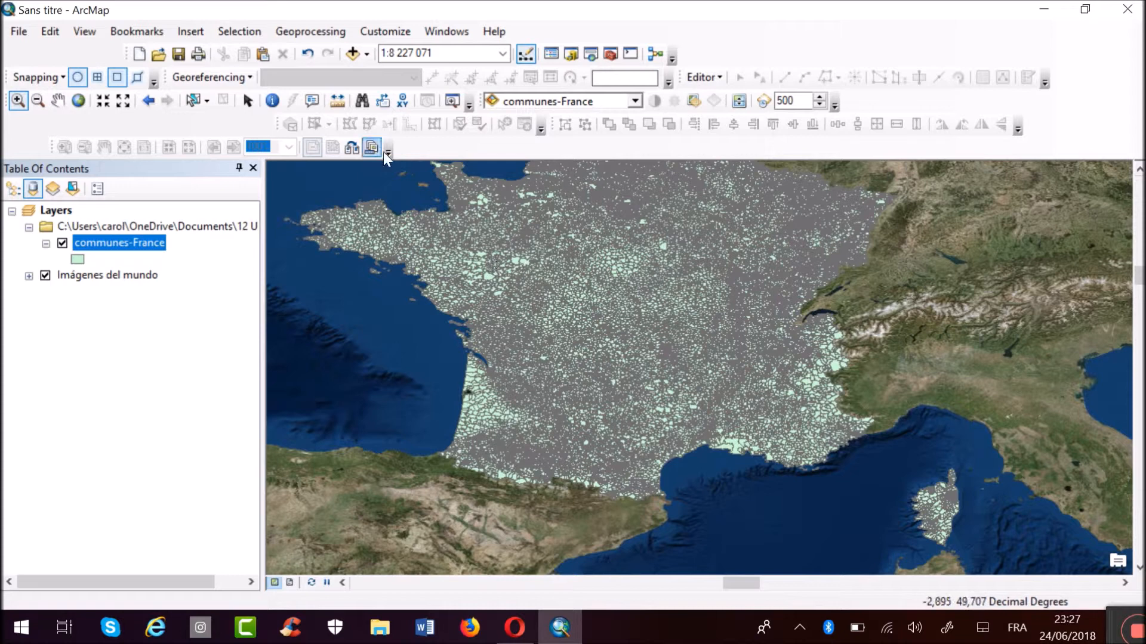
Hide the communes-France layer so that only the Imágenes del mundo basemap is displayed.
left_click(58, 101)
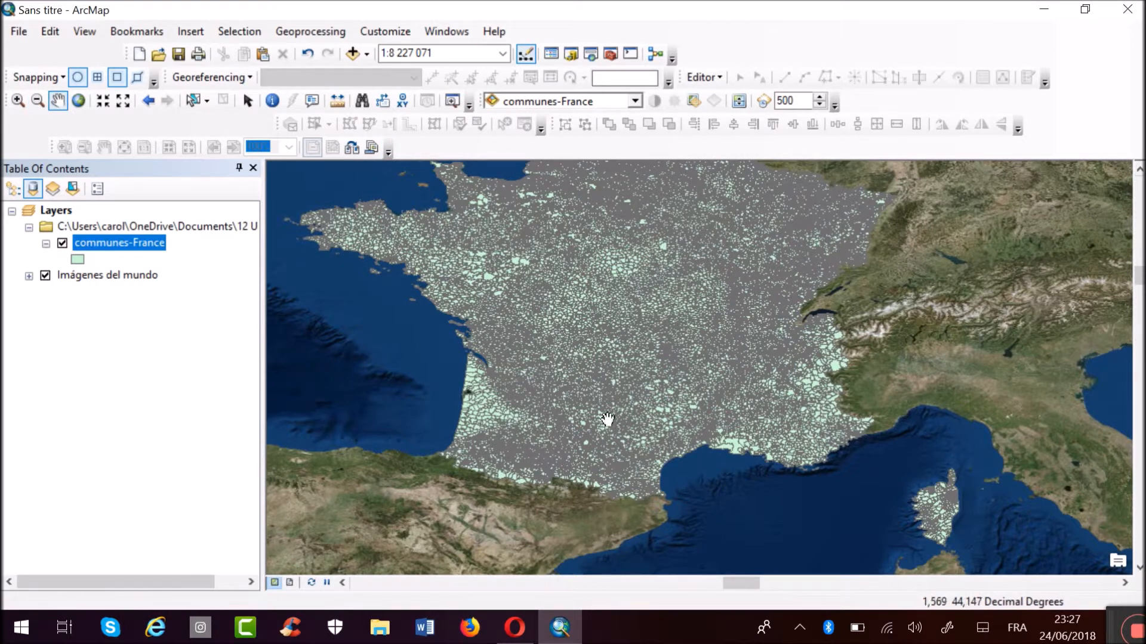
left_click(62, 243)
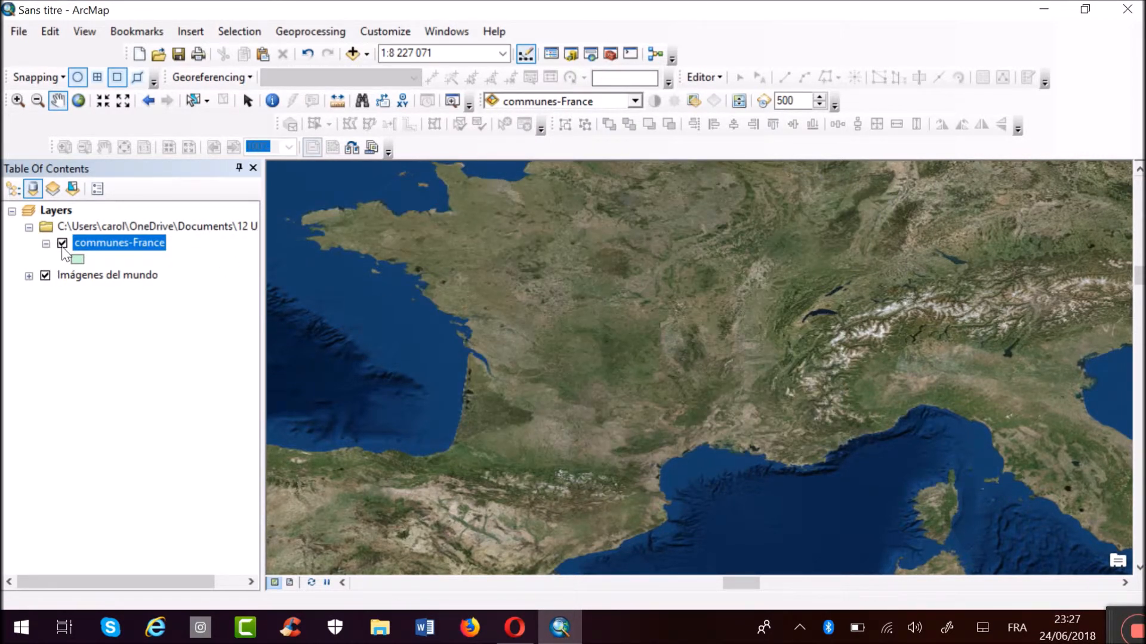
left_click(62, 245)
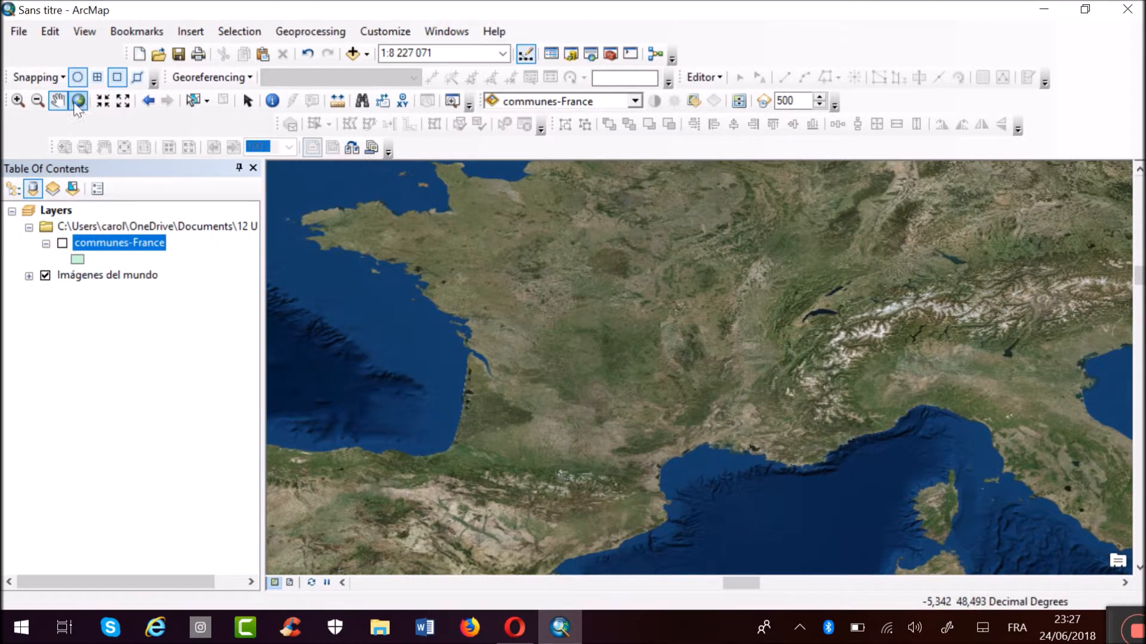
Inspect the satellite imagery of Paris from the whole of France down to street level, and zoom back out.
left_click(55, 101)
left_click_drag(601, 307, 581, 361)
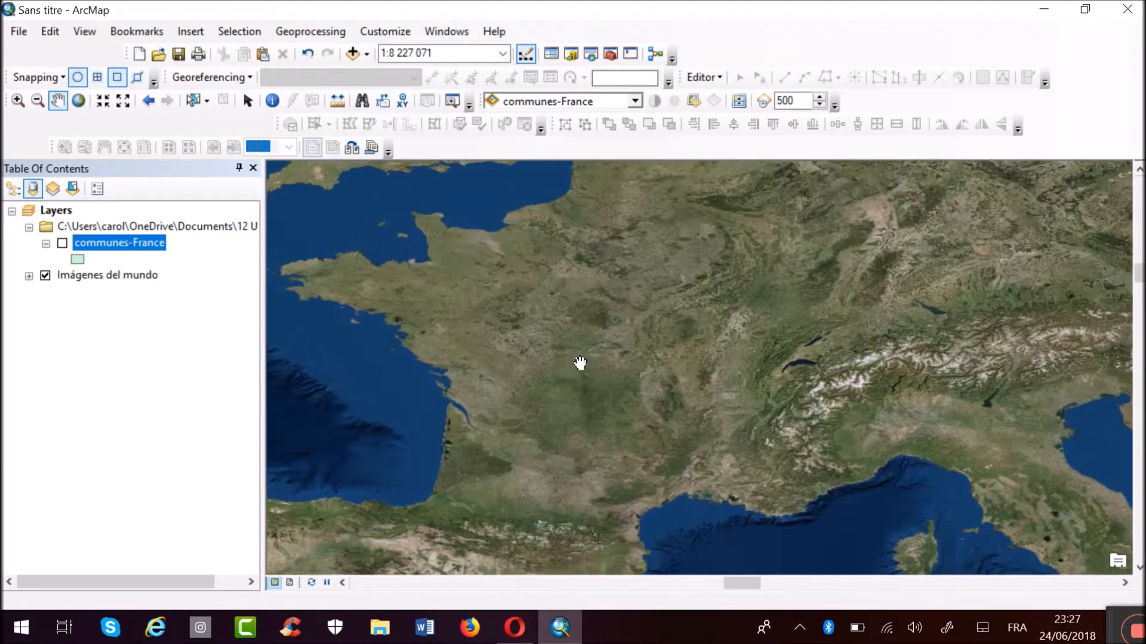
left_click(18, 100)
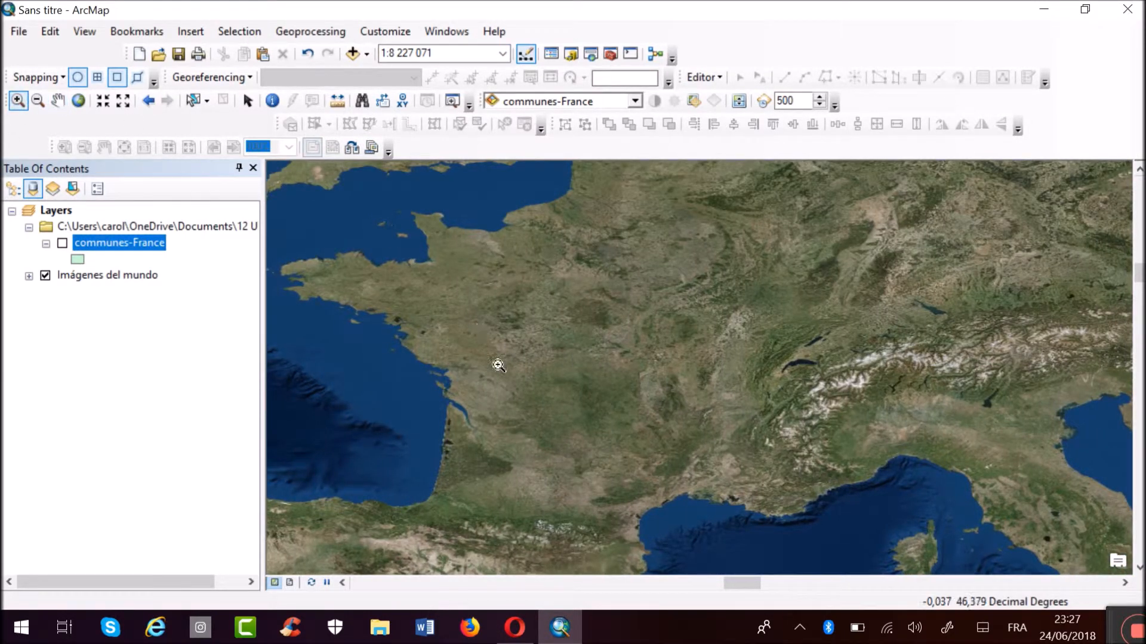
left_click_drag(585, 234, 630, 269)
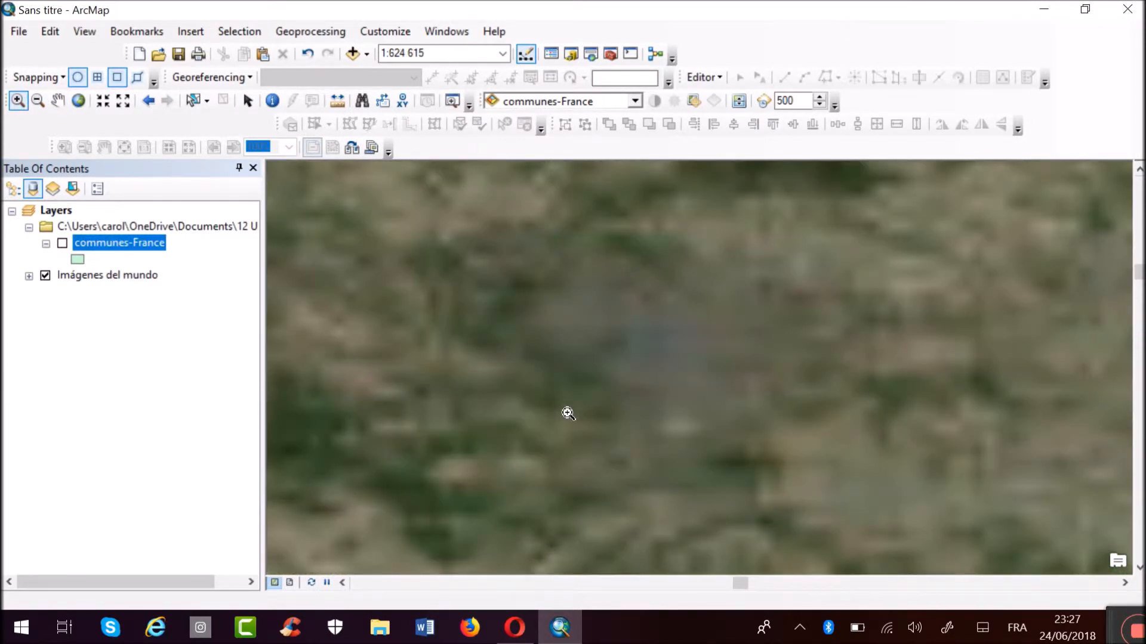
left_click_drag(577, 309, 725, 419)
left_click_drag(659, 281, 759, 389)
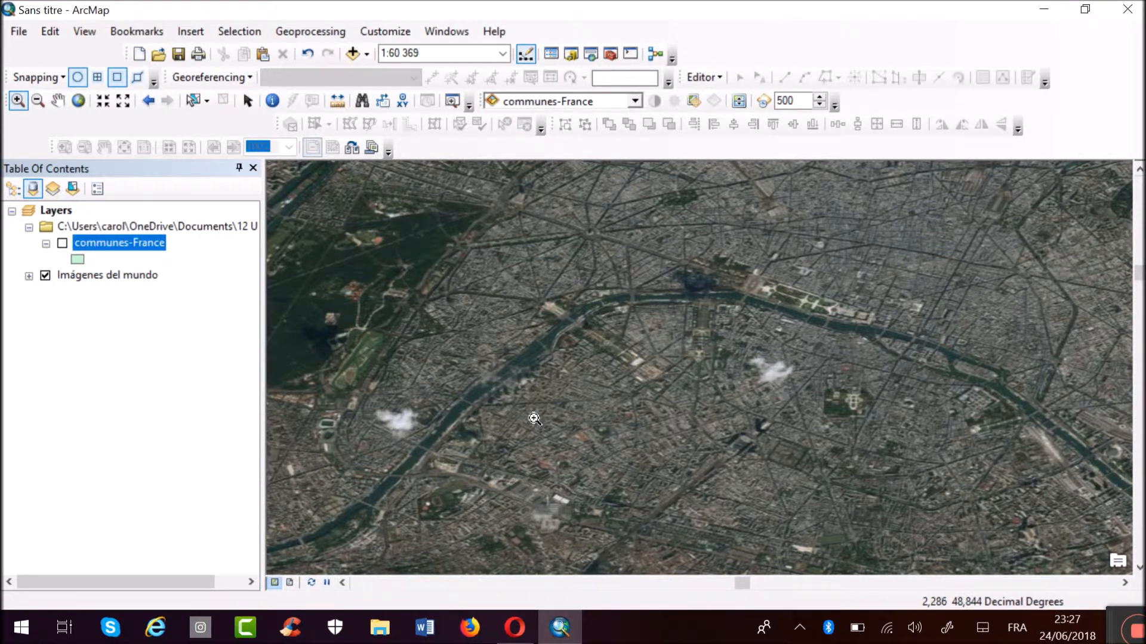
left_click_drag(534, 420, 650, 517)
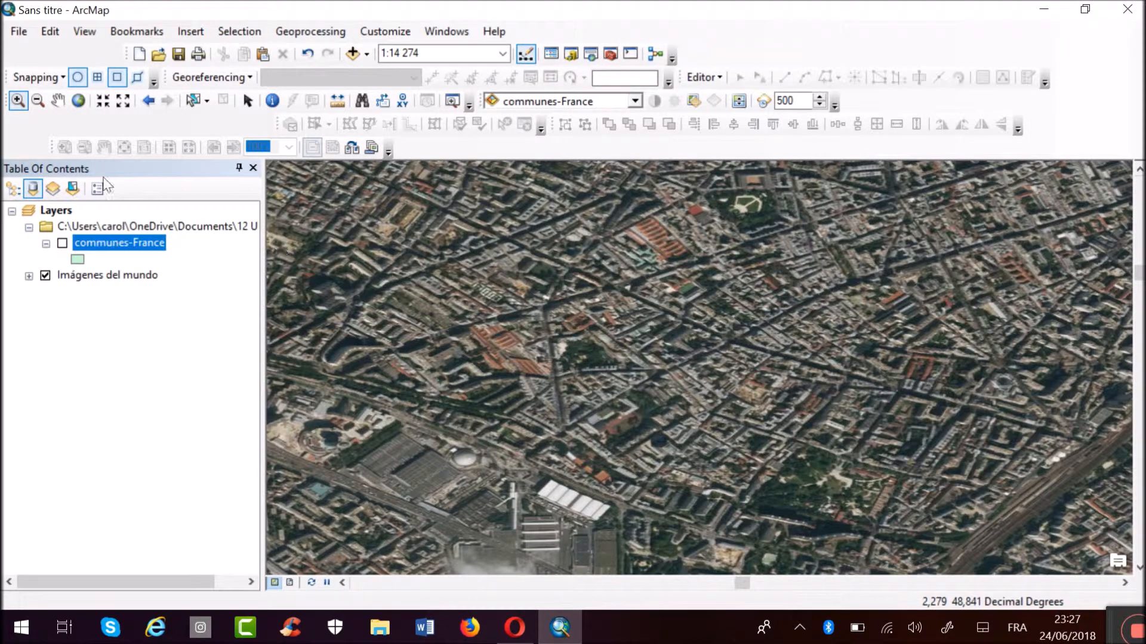
left_click_drag(502, 341, 653, 411)
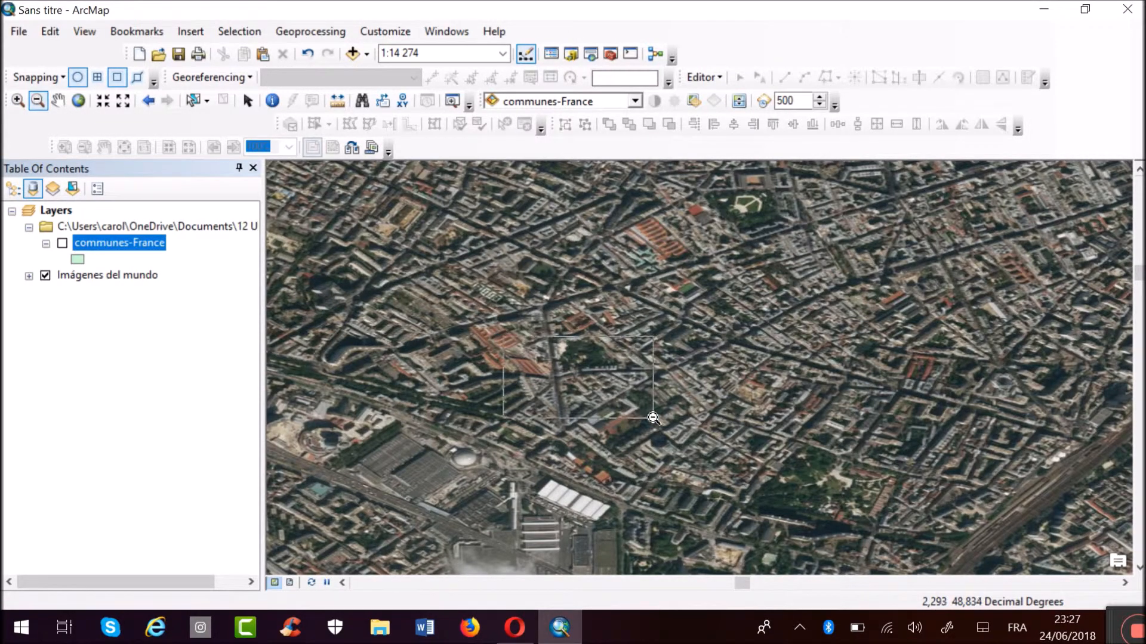
Remove the Imágenes del mundo basemap and display the communes-France layer again across northern France.
right_click(87, 276)
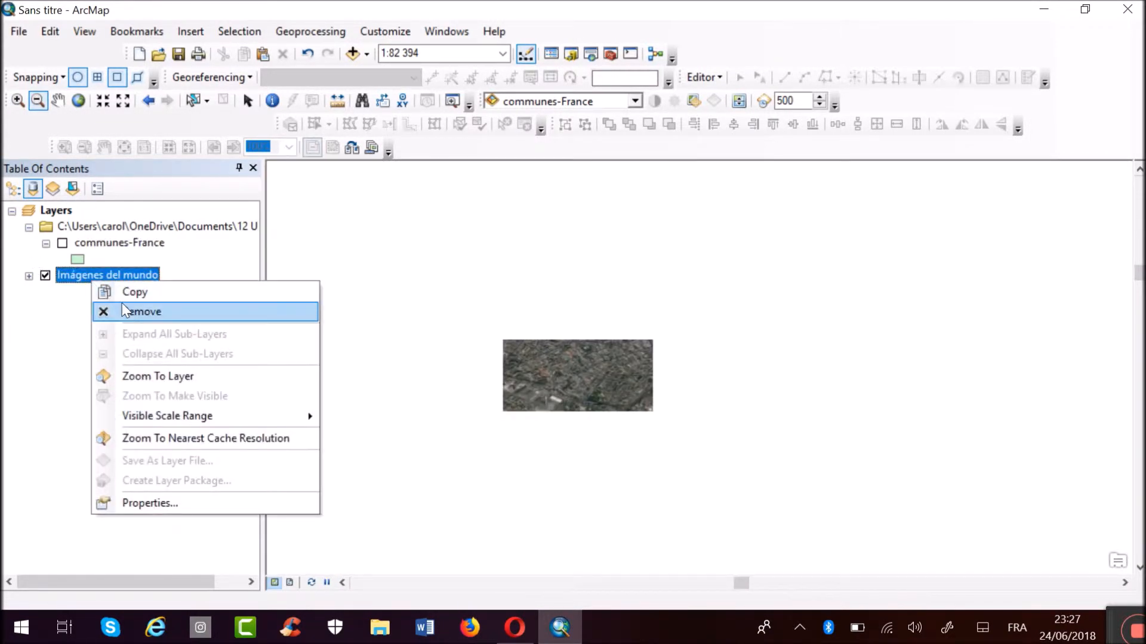
left_click(125, 309)
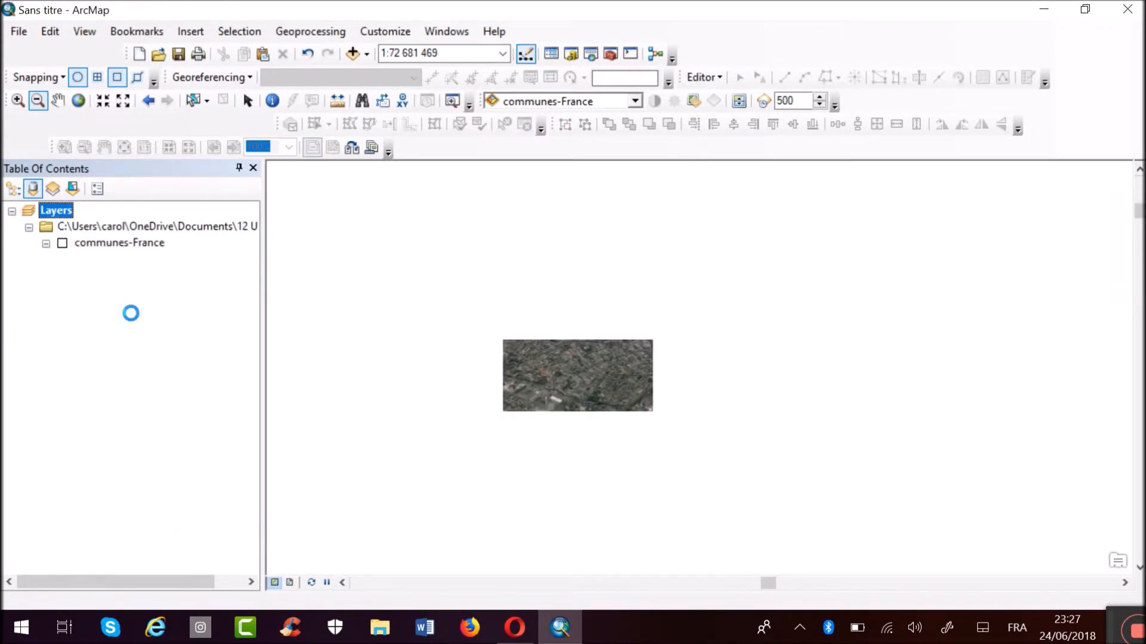
left_click(62, 244)
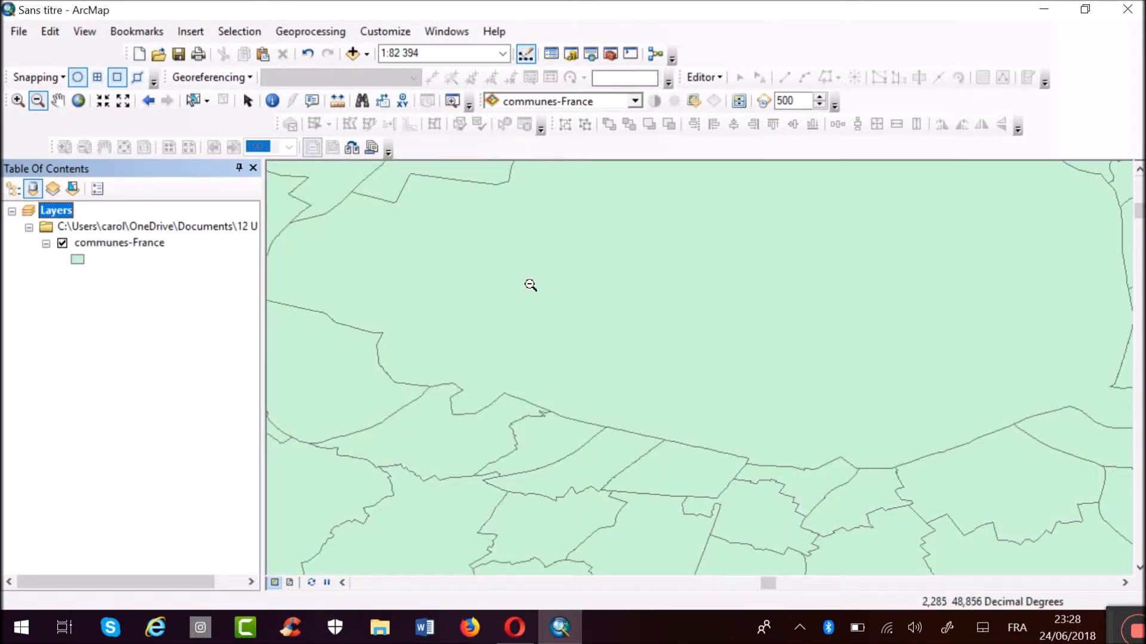
left_click_drag(529, 285, 633, 365)
left_click_drag(552, 283, 639, 328)
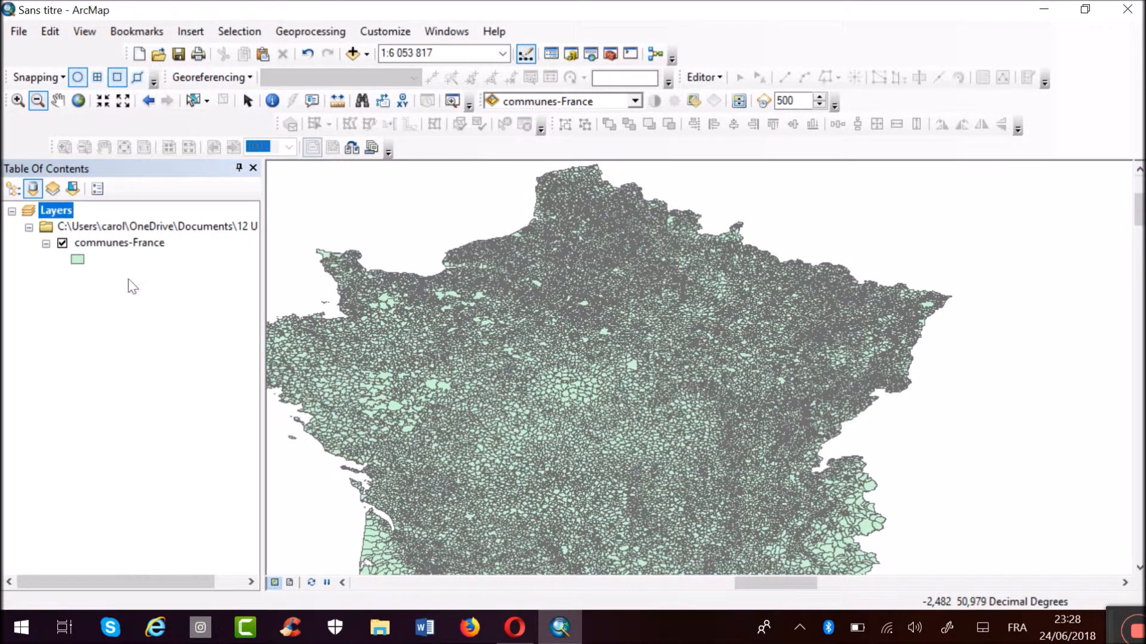
Compare the commands available for the communes-France layer in the map with those for communes-France.shp in the Catalog.
left_click(103, 250)
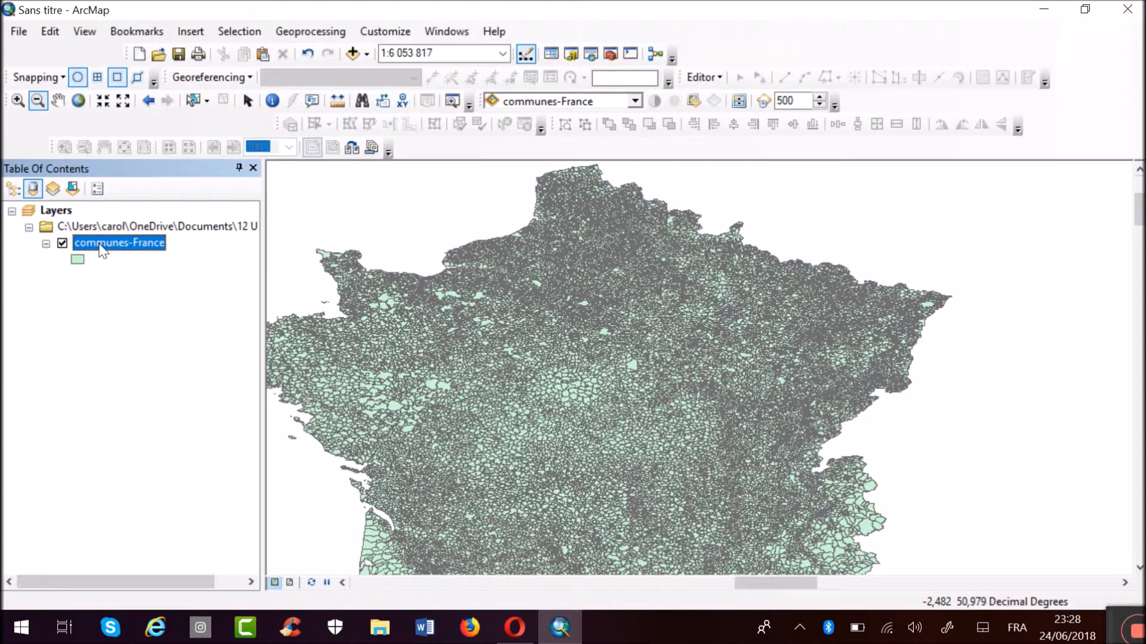
right_click(102, 251)
left_click(228, 303)
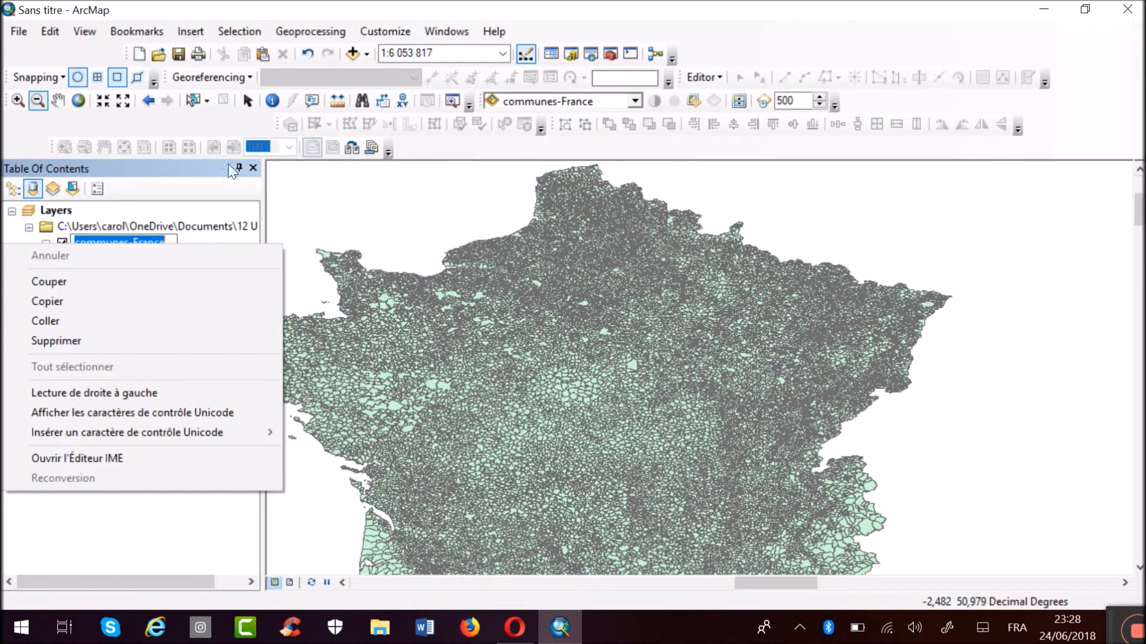
right_click(158, 242)
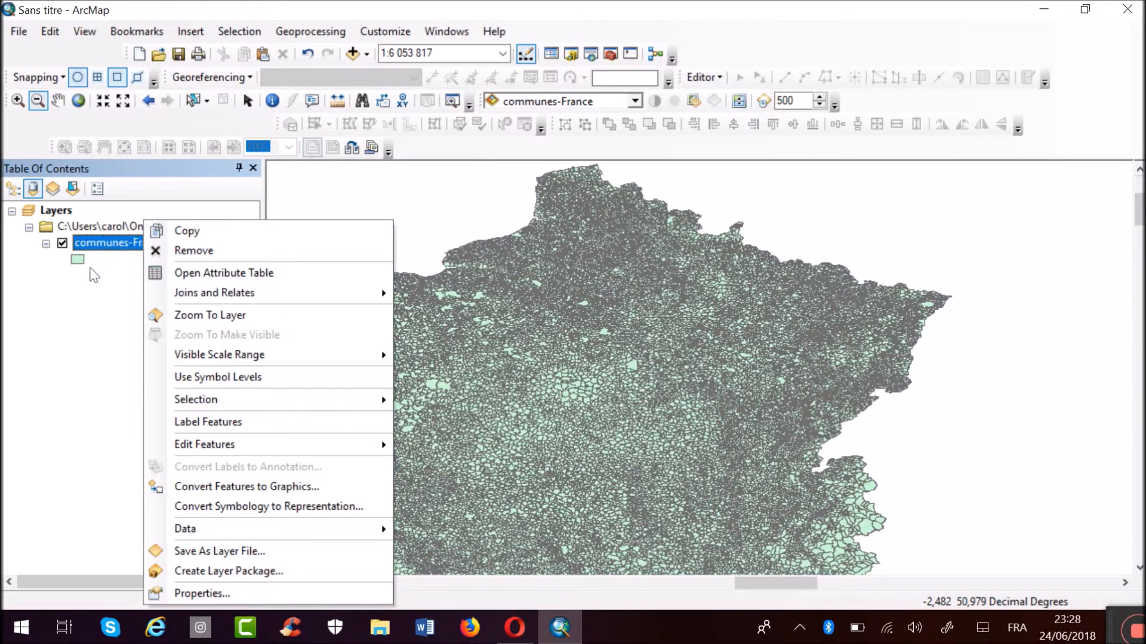
left_click(94, 288)
left_click(571, 54)
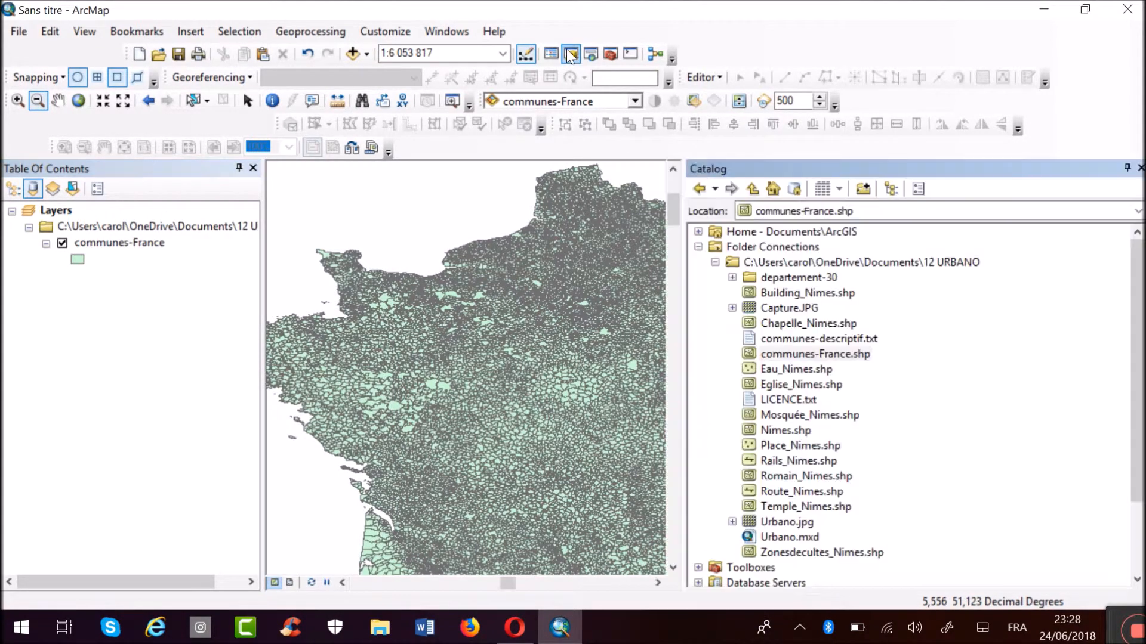
right_click(838, 354)
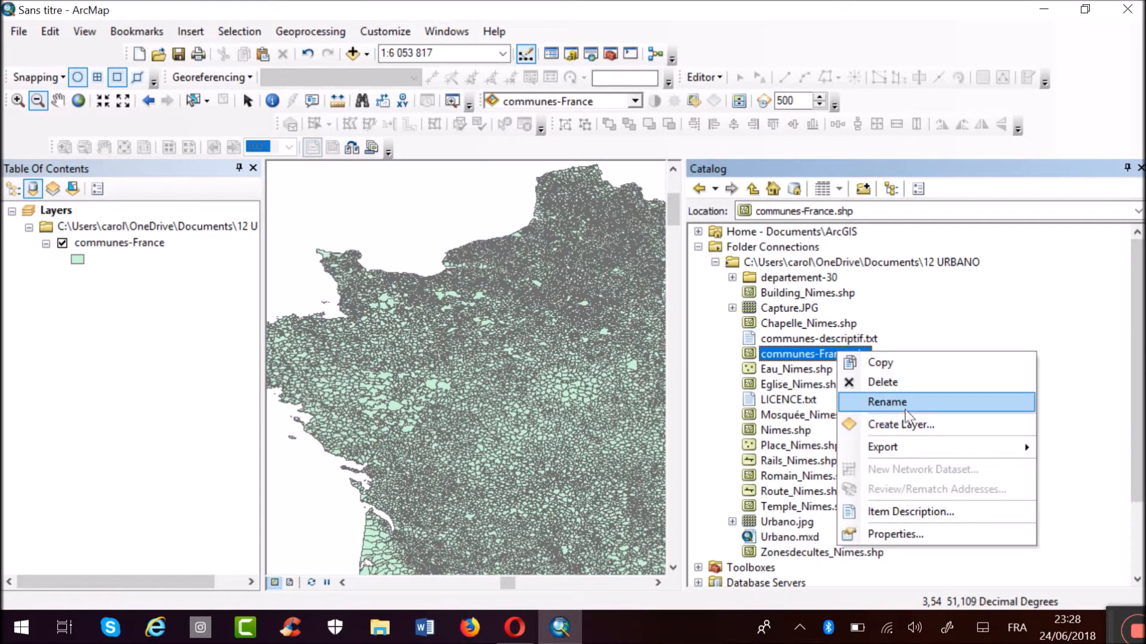
left_click(715, 379)
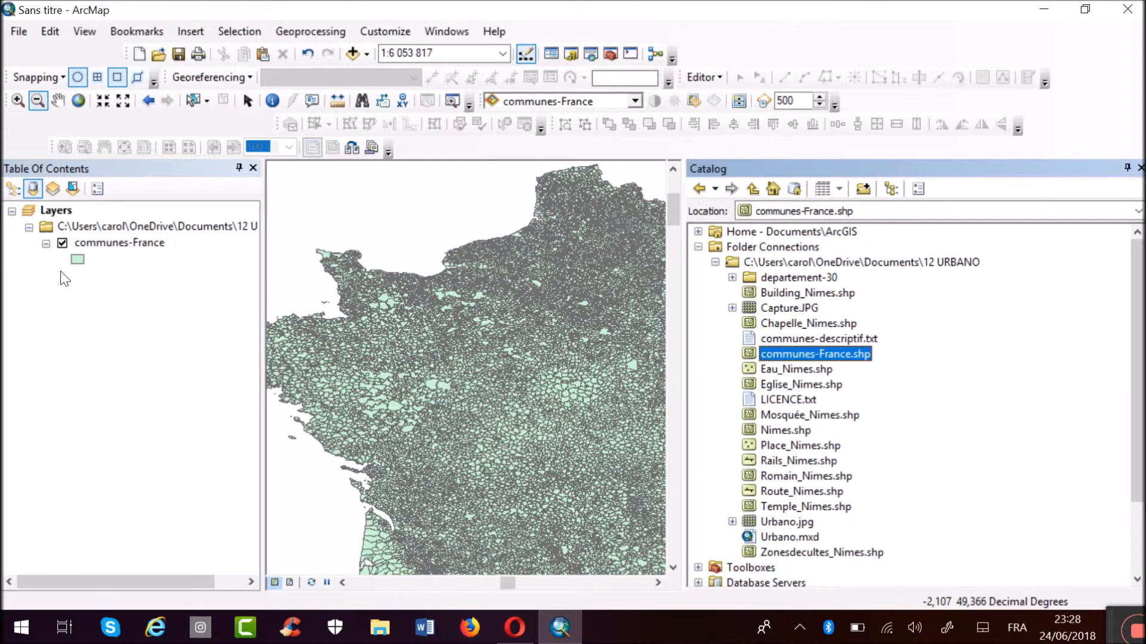
Practise auto-hiding and re-docking the Catalog window, and narrow it to leave more room for the map.
left_click(1127, 168)
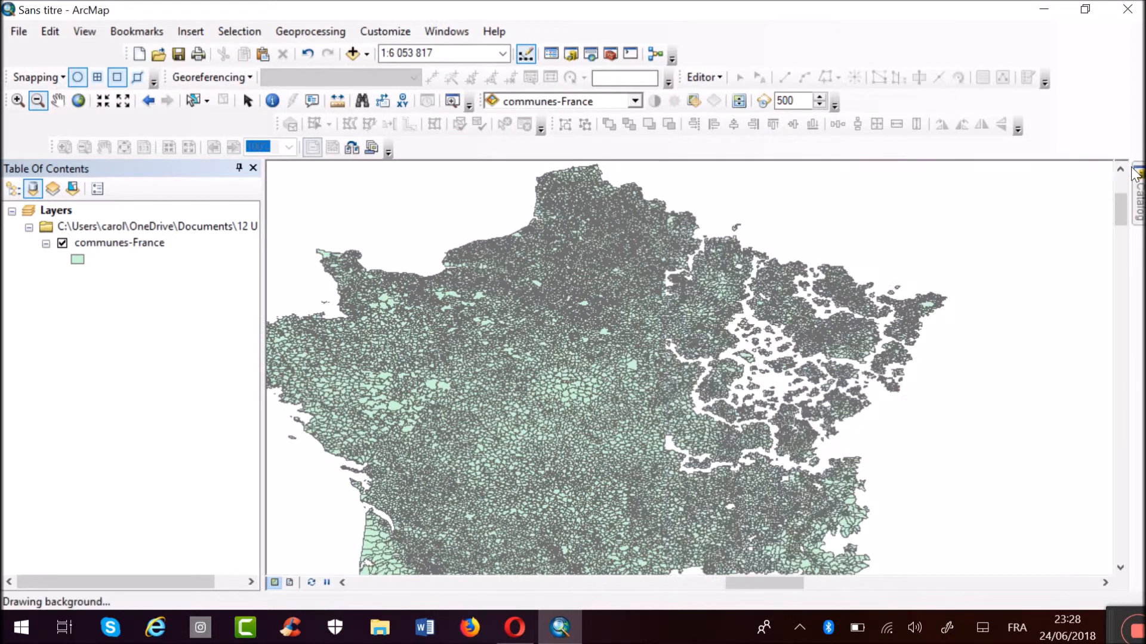
mouse_move(1139, 194)
left_click(1107, 168)
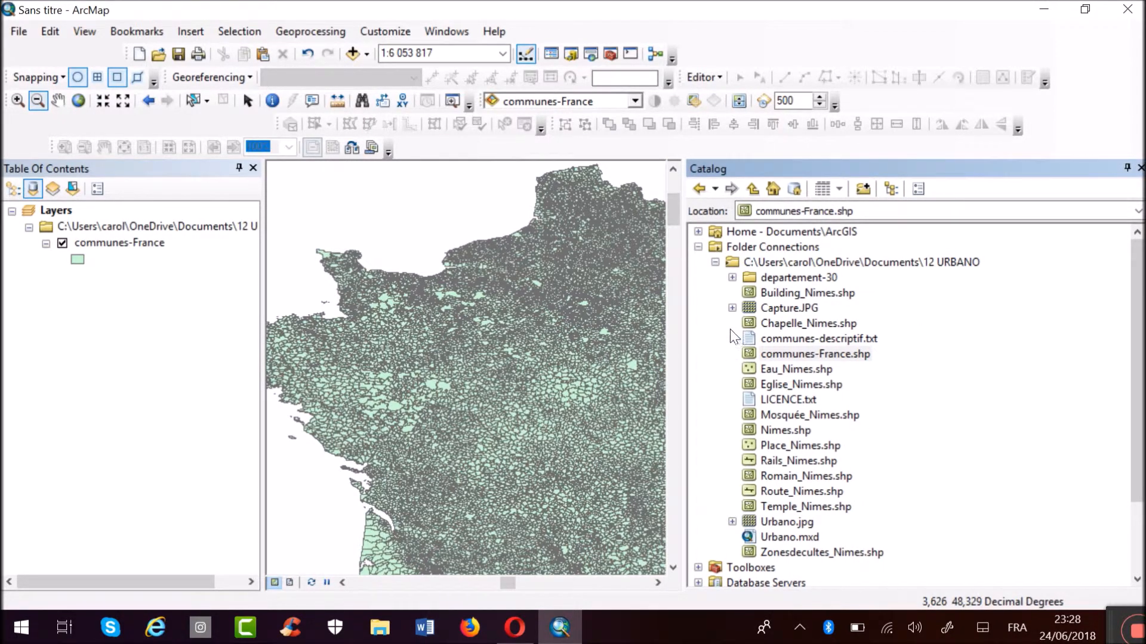
left_click_drag(687, 323, 972, 320)
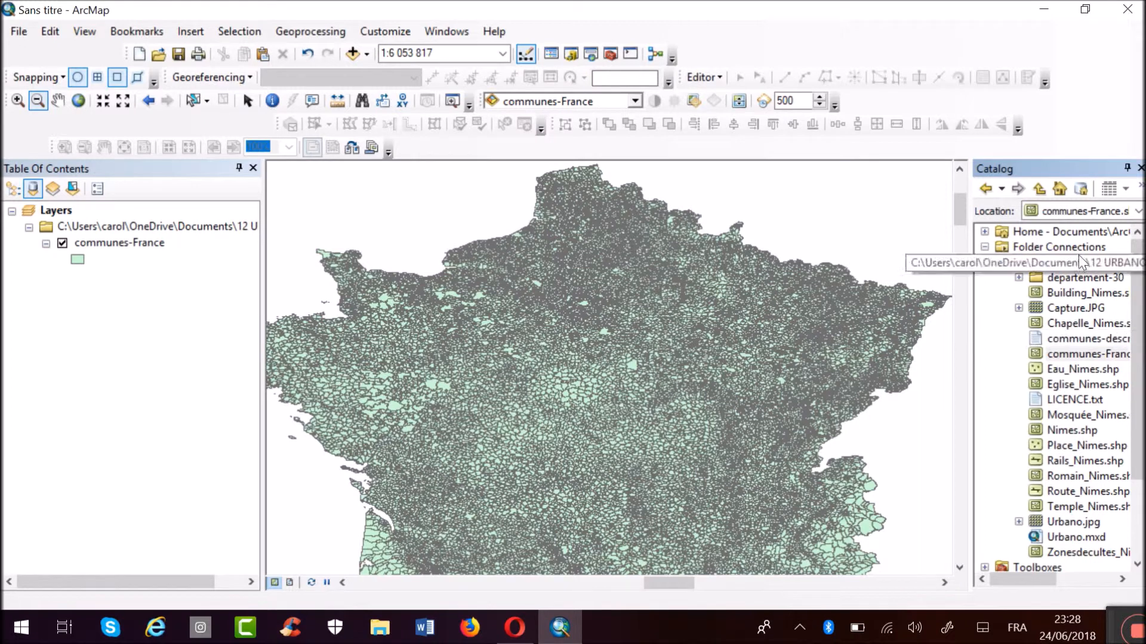
left_click(1127, 168)
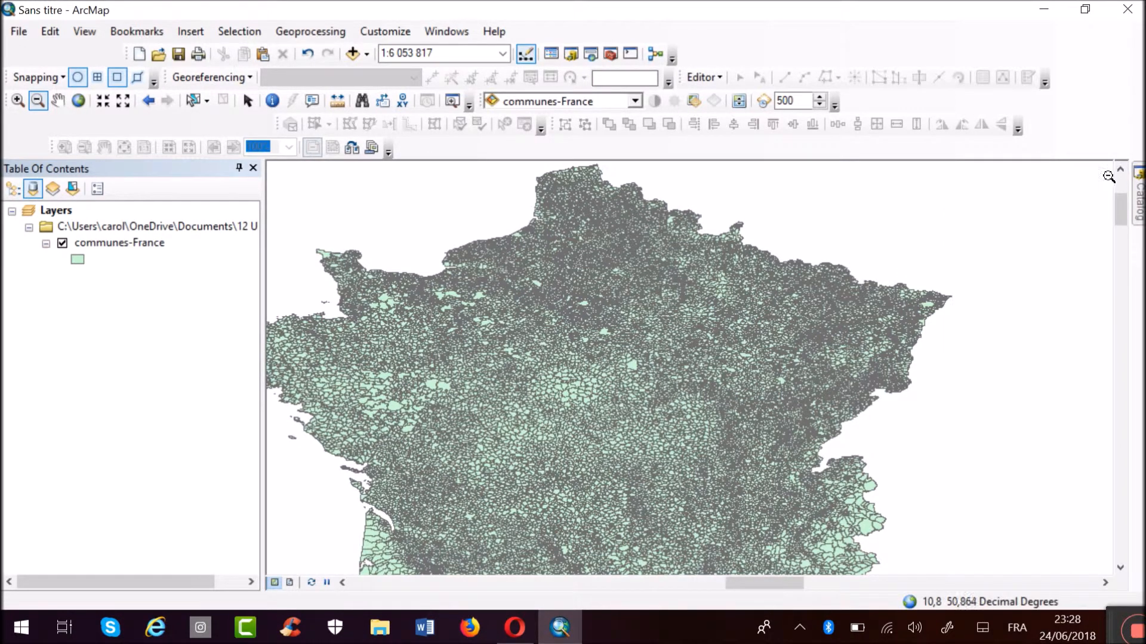
mouse_move(1137, 190)
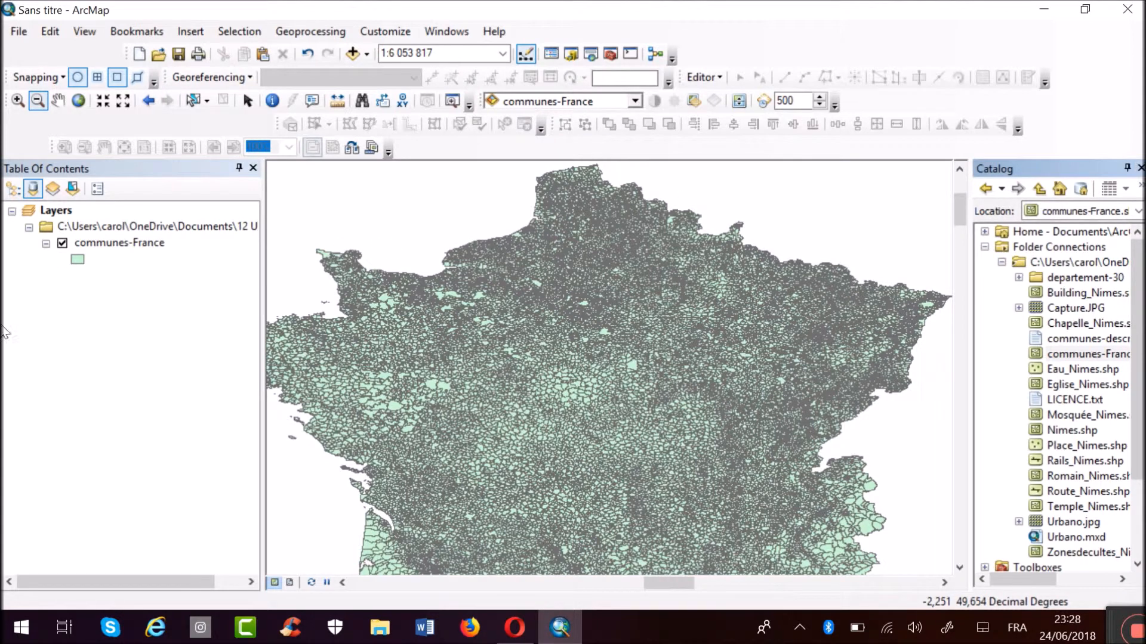
Open the attribute table of the communes-France layer, widen it to show all its fields, and select the FID column.
right_click(125, 246)
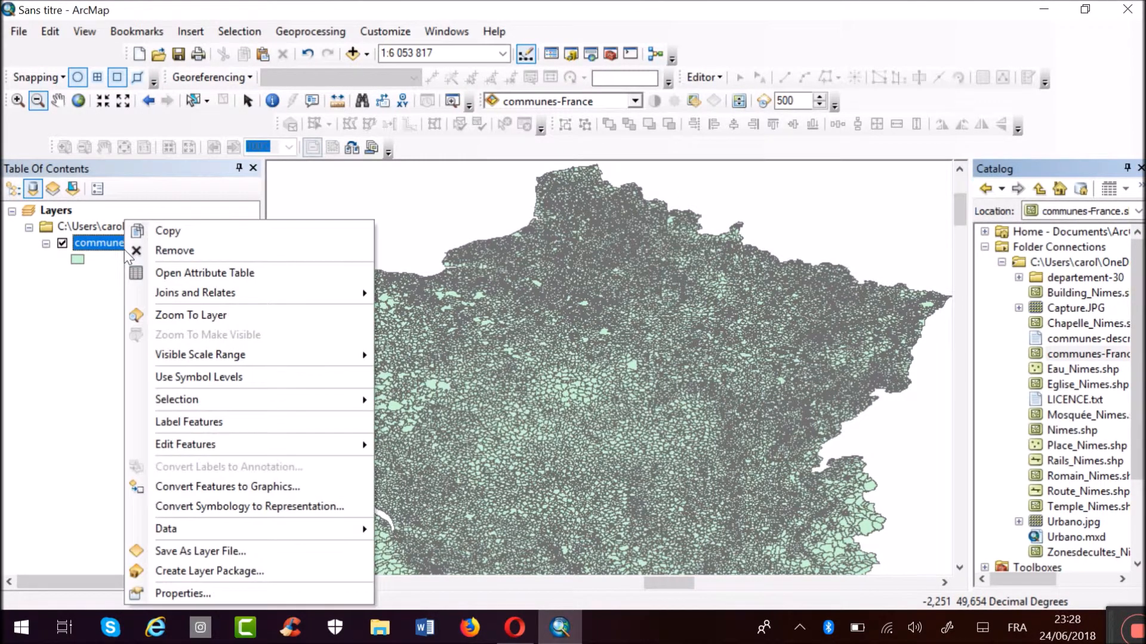
left_click(173, 275)
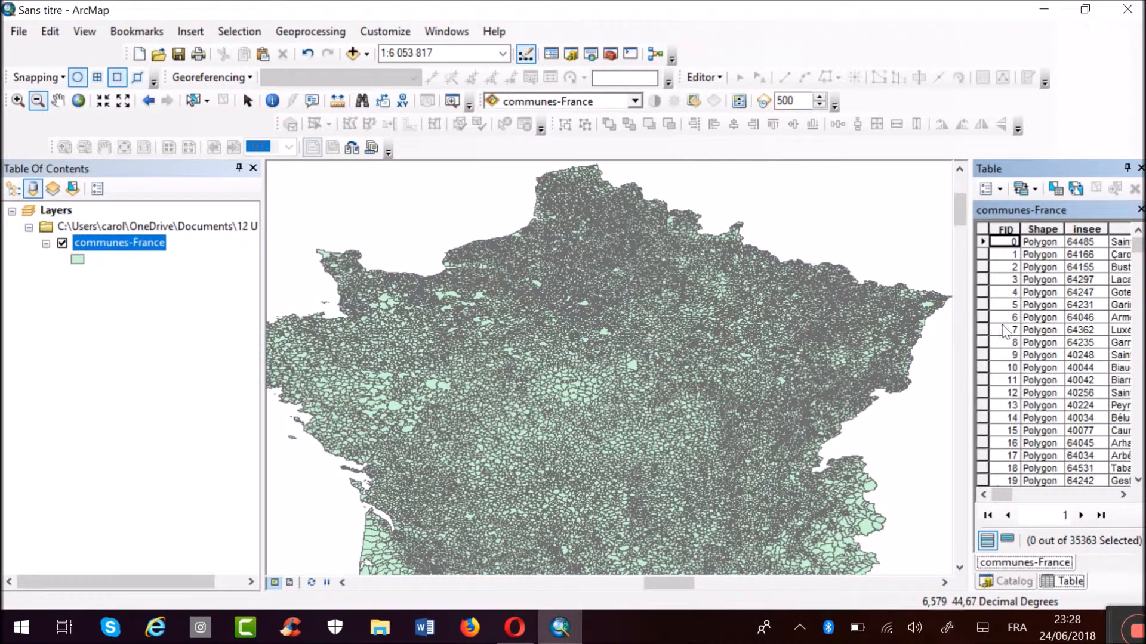
left_click_drag(966, 328, 468, 358)
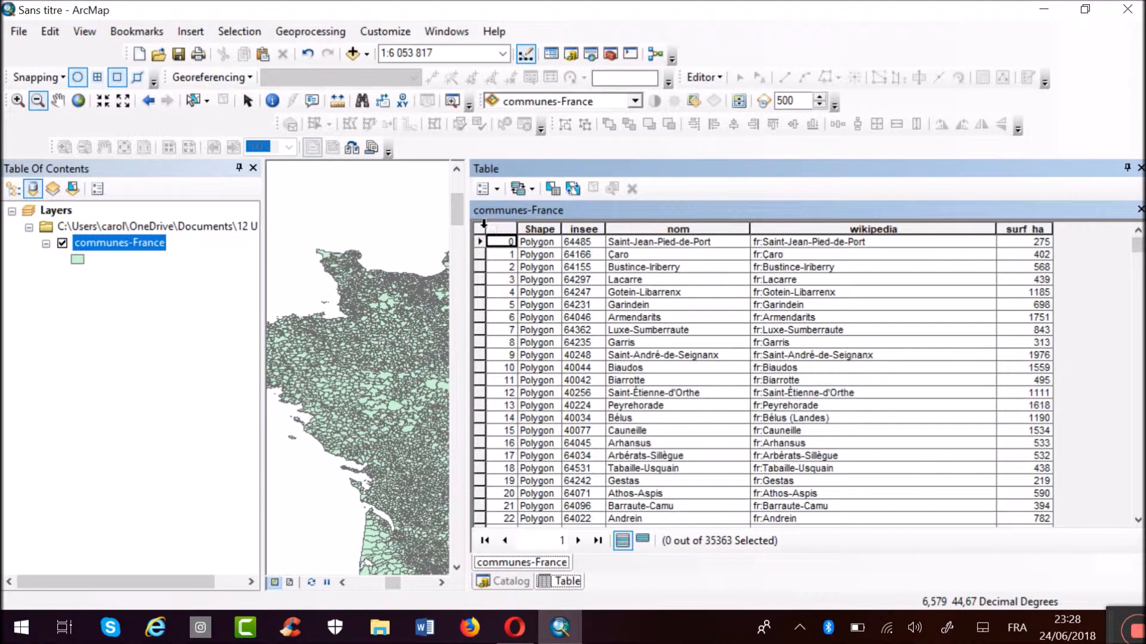
left_click(484, 226)
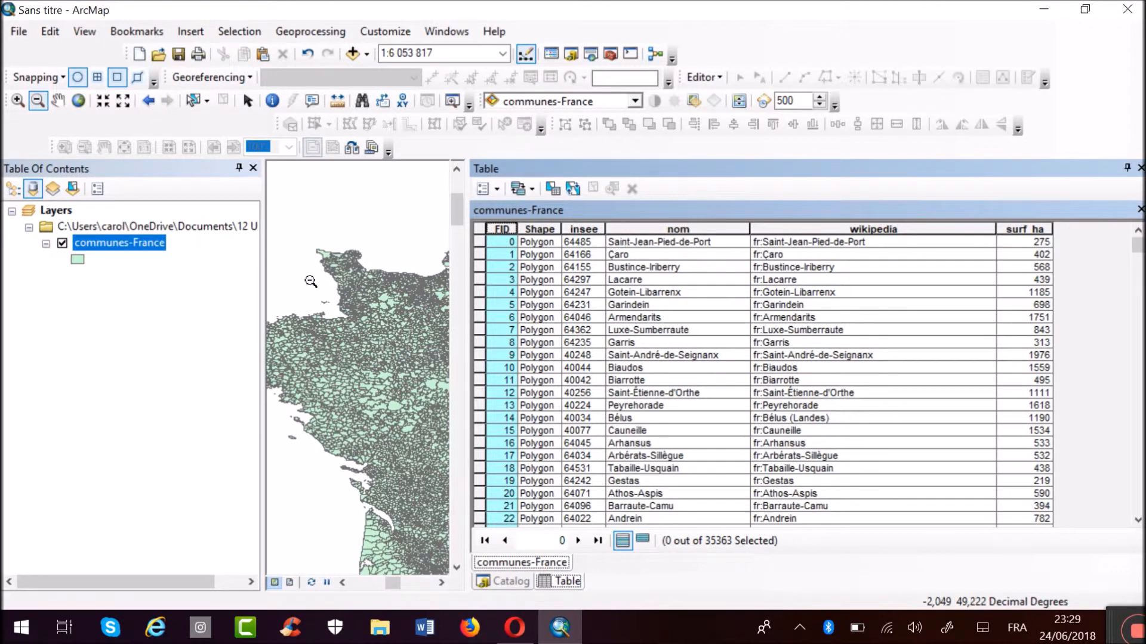
Examine the commune records in the communes-France attribute table with the nom column highlighted.
left_click(17, 99)
left_click_drag(324, 364, 368, 406)
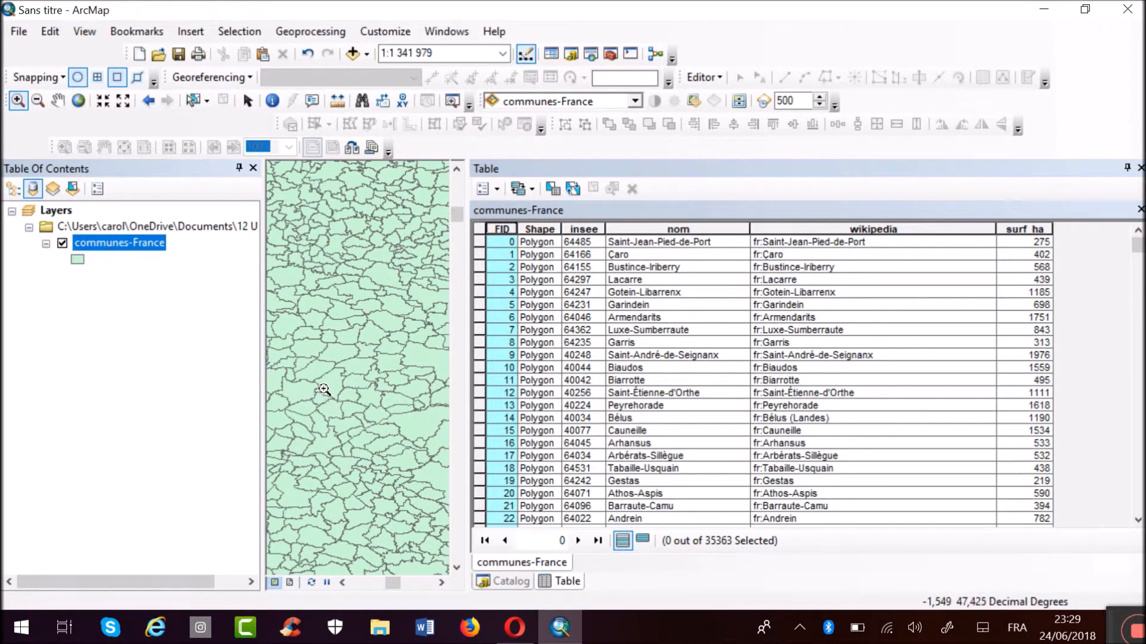
left_click(638, 229)
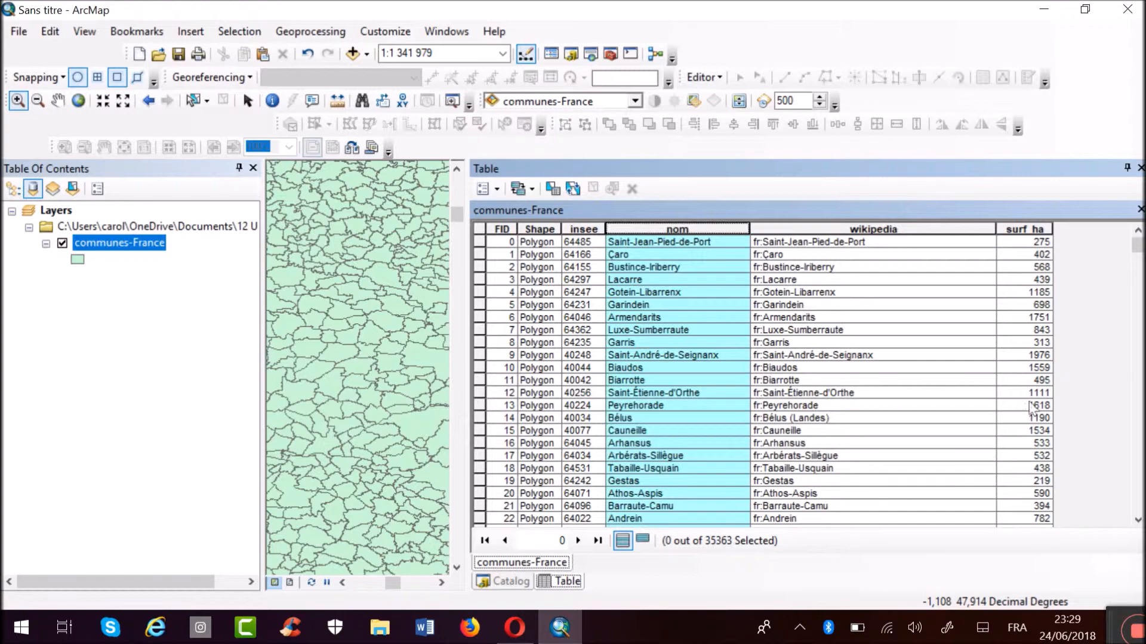
scroll(1058, 400, "down", 20)
scroll(1058, 400, "down", 16)
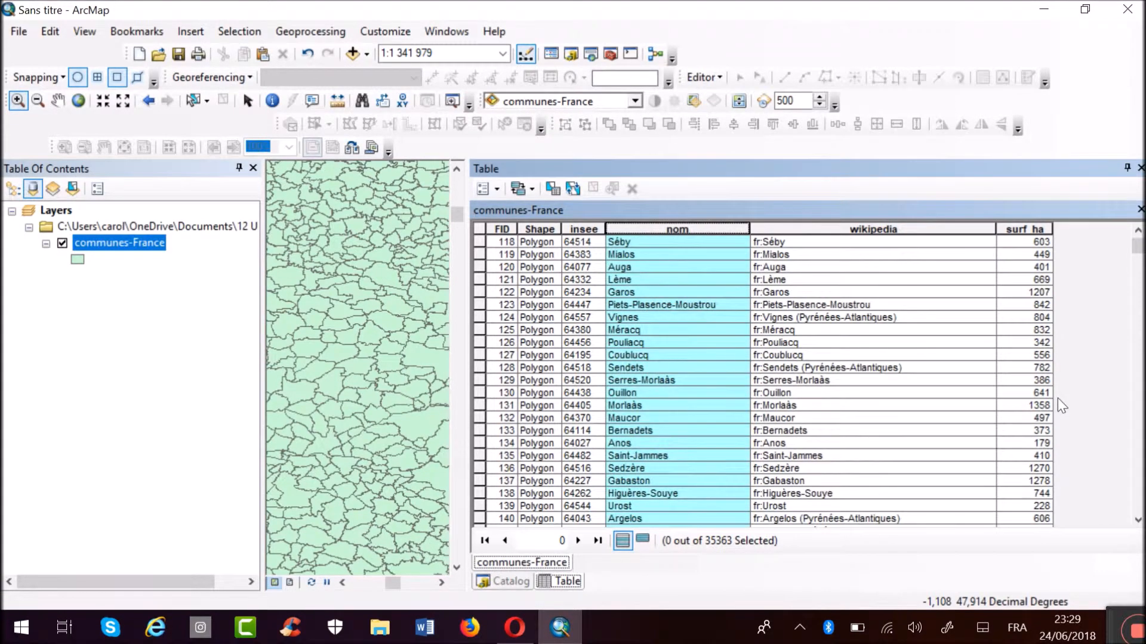
scroll(623, 402, "up", 20)
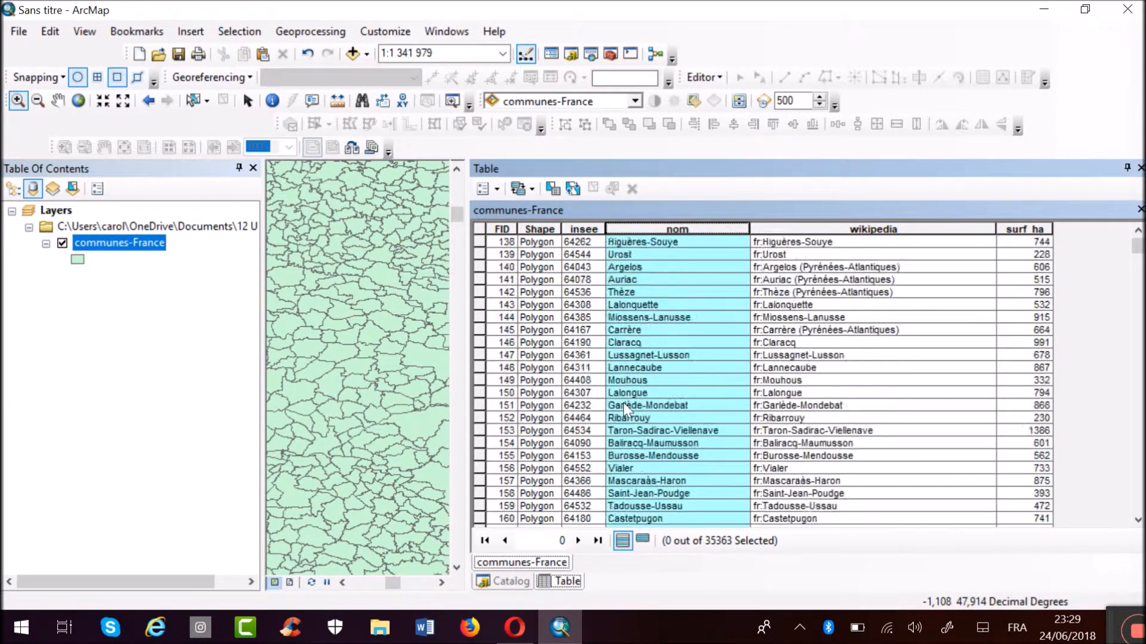
scroll(355, 315, "down", 1)
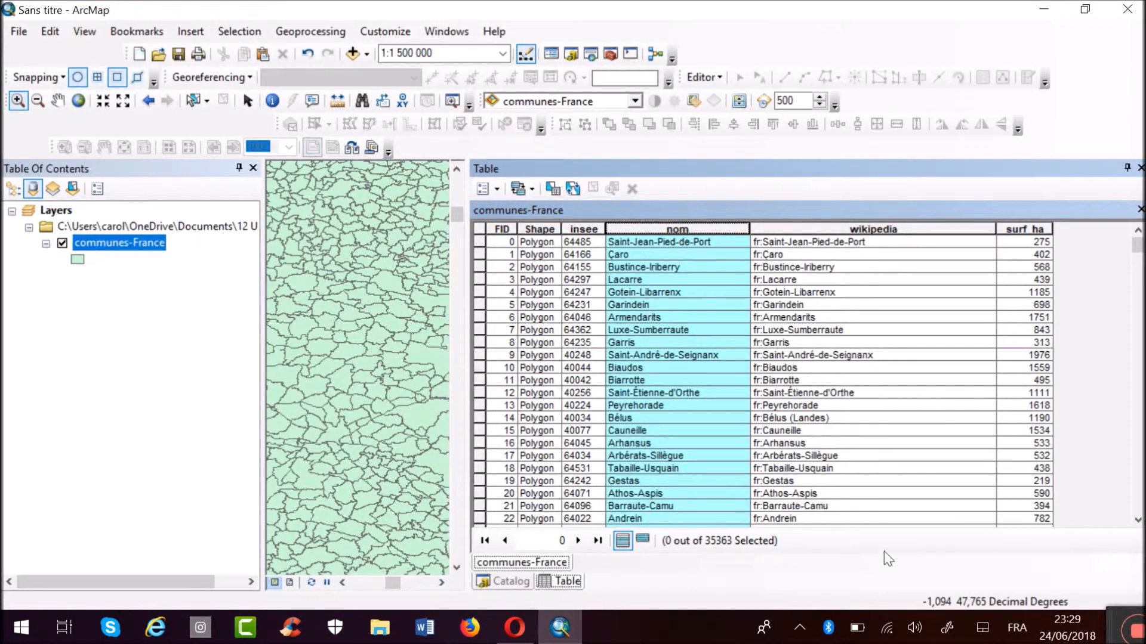
Try the table's selected-records display, return to all records, and select the communes with FID 1 through 14.
left_click(642, 539)
left_click(623, 540)
left_click(479, 291)
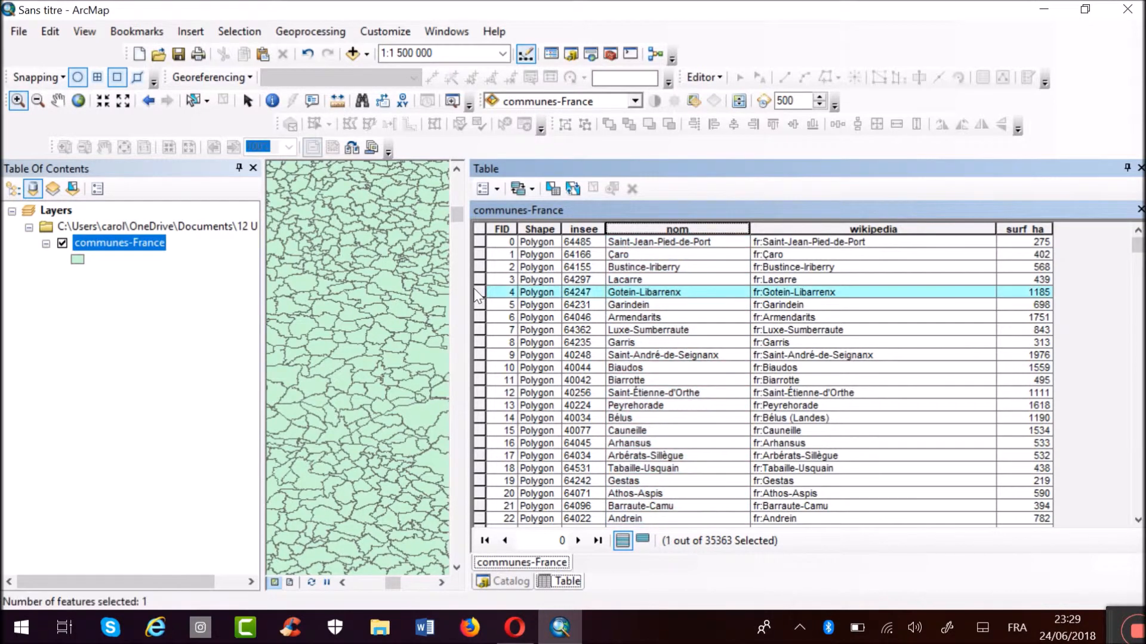
left_click_drag(479, 255, 478, 344)
scroll(652, 446, "up", 2)
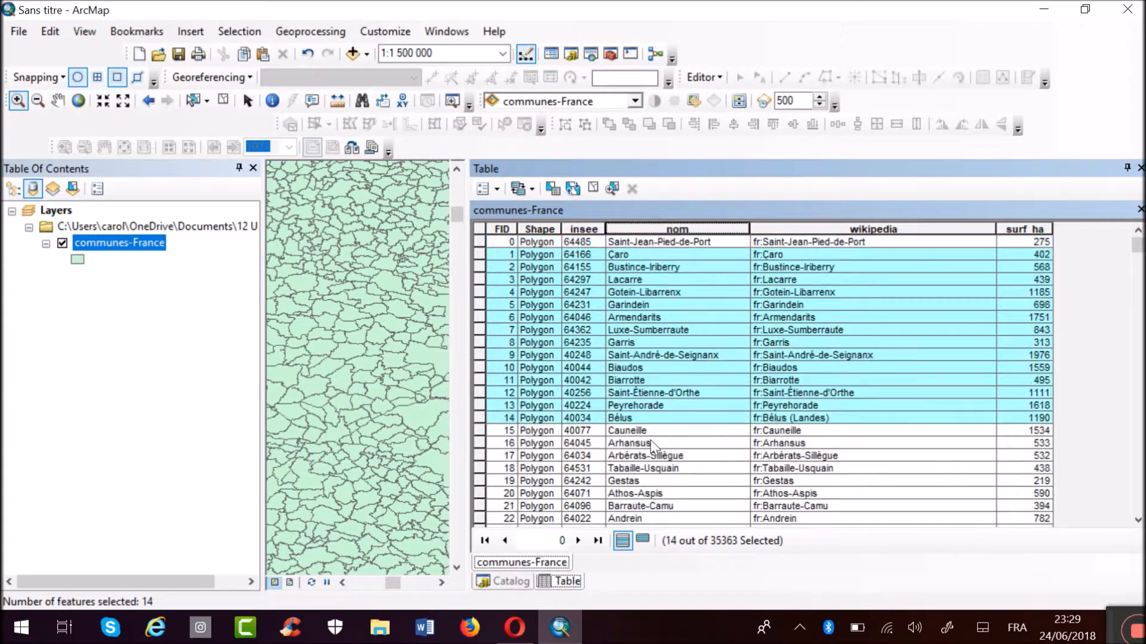
Close the attribute table and zoom the map to the selected communes in southwest France.
left_click(1140, 169)
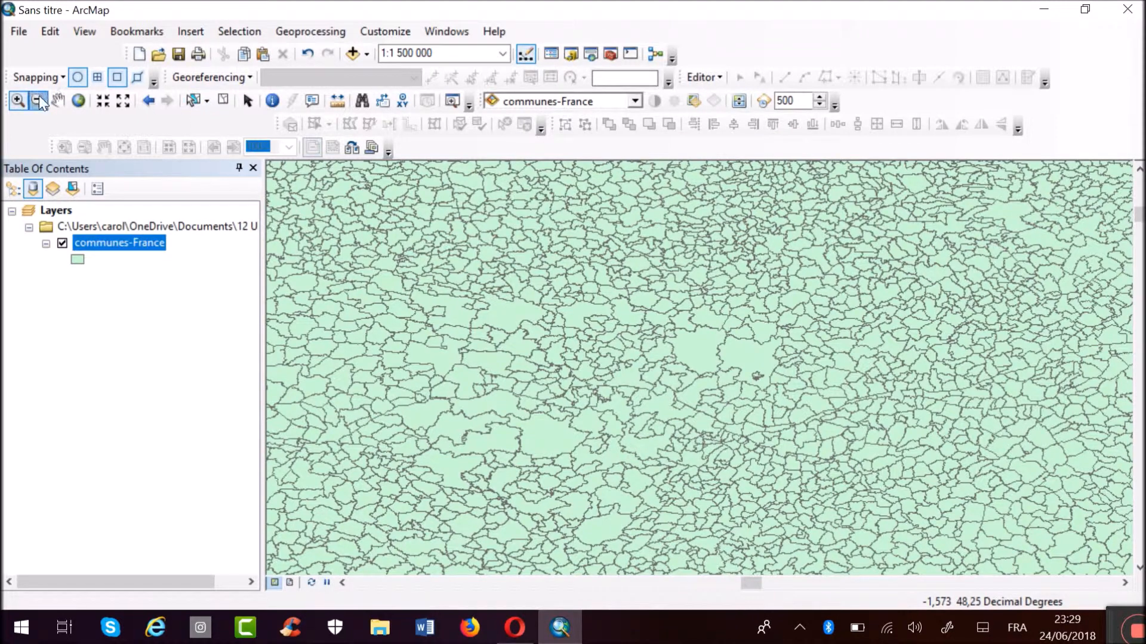
left_click(40, 103)
left_click_drag(490, 289, 560, 347)
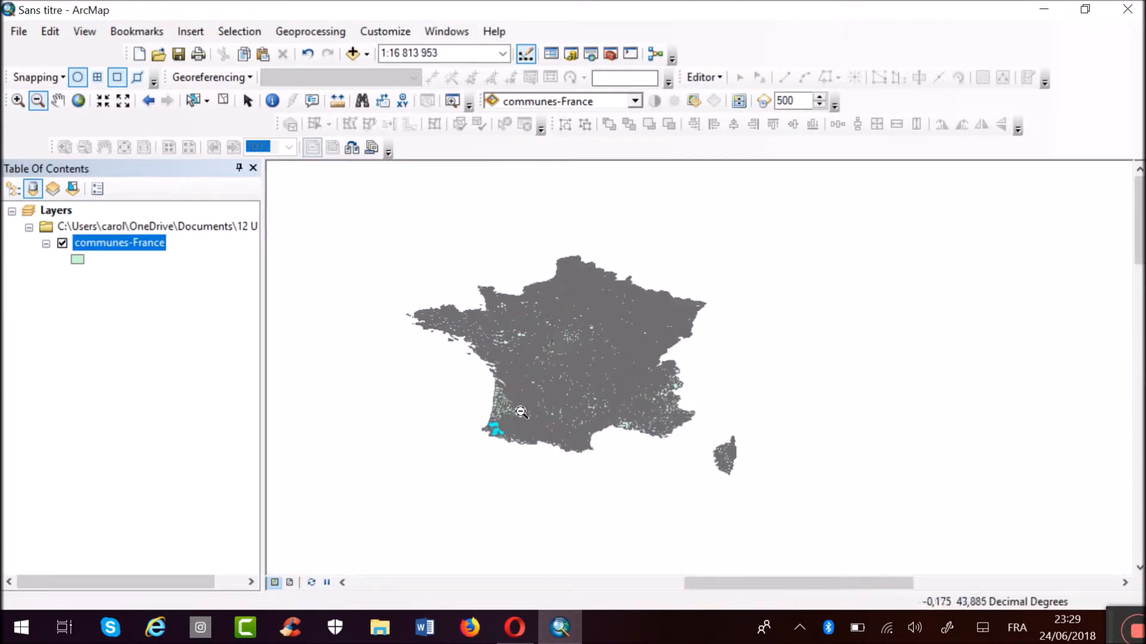
left_click(17, 101)
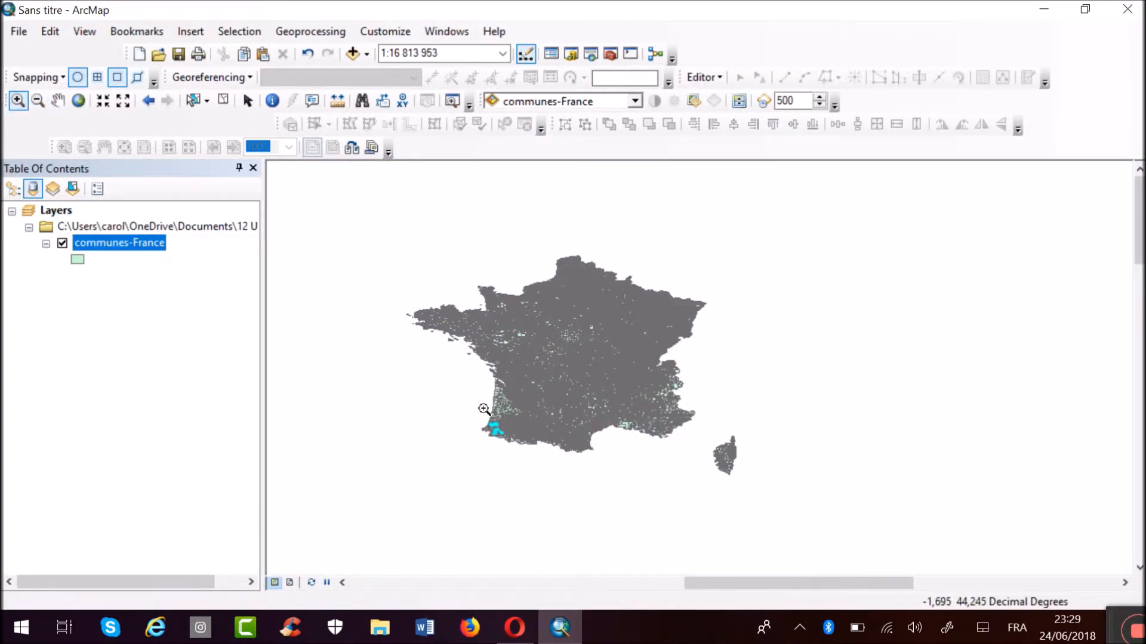
left_click_drag(484, 409, 655, 511)
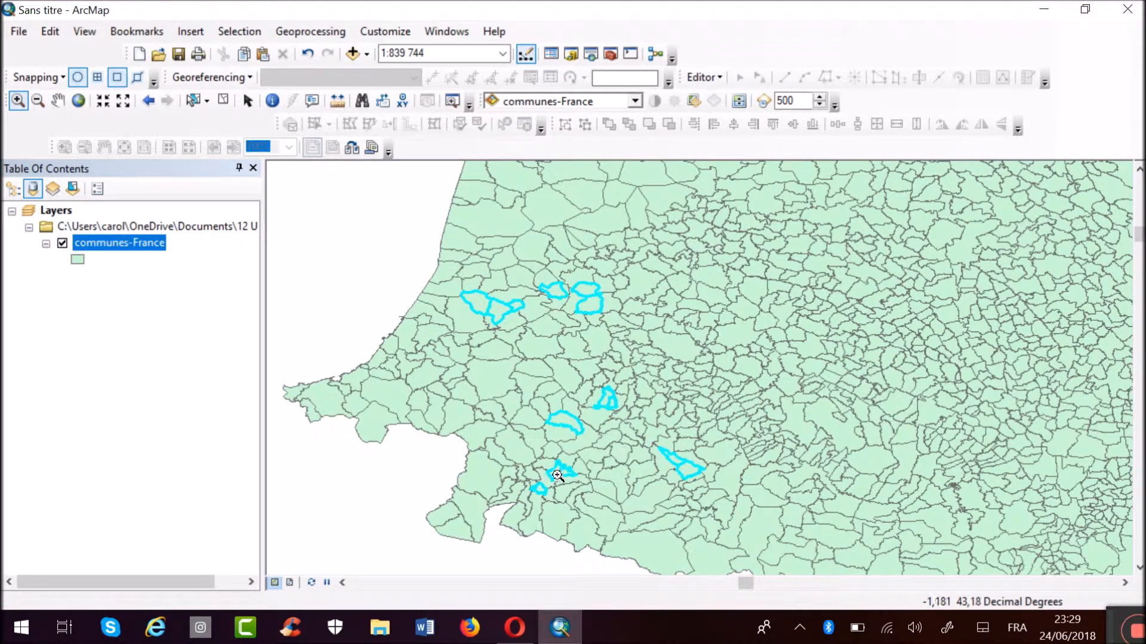
Try renaming the communes-France layer as France_communes in its layer properties.
right_click(102, 251)
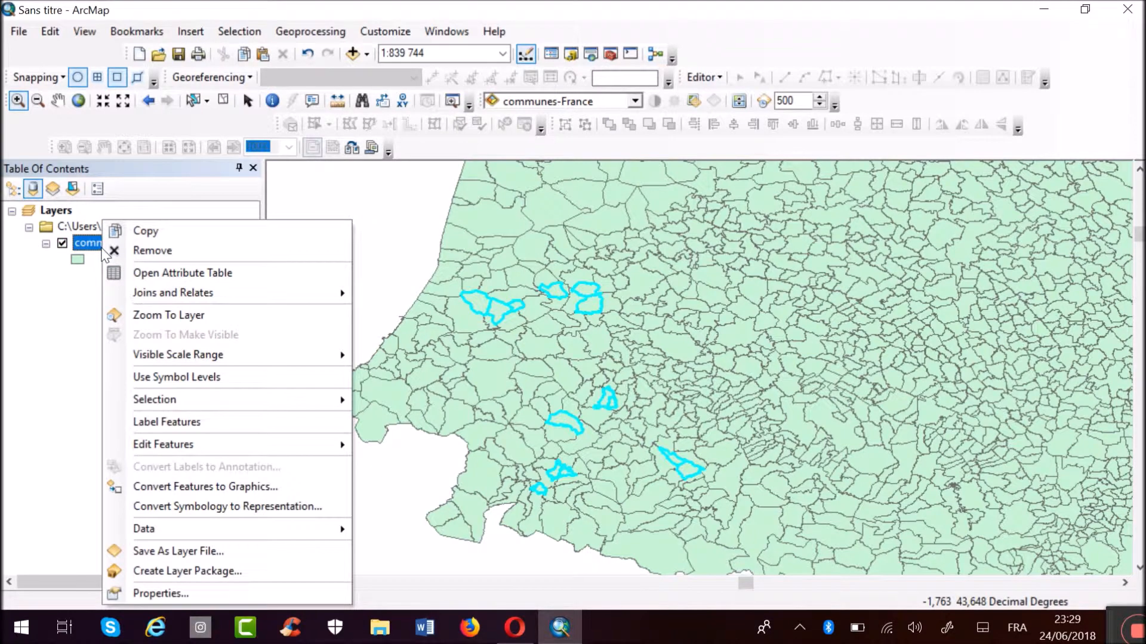
left_click(174, 590)
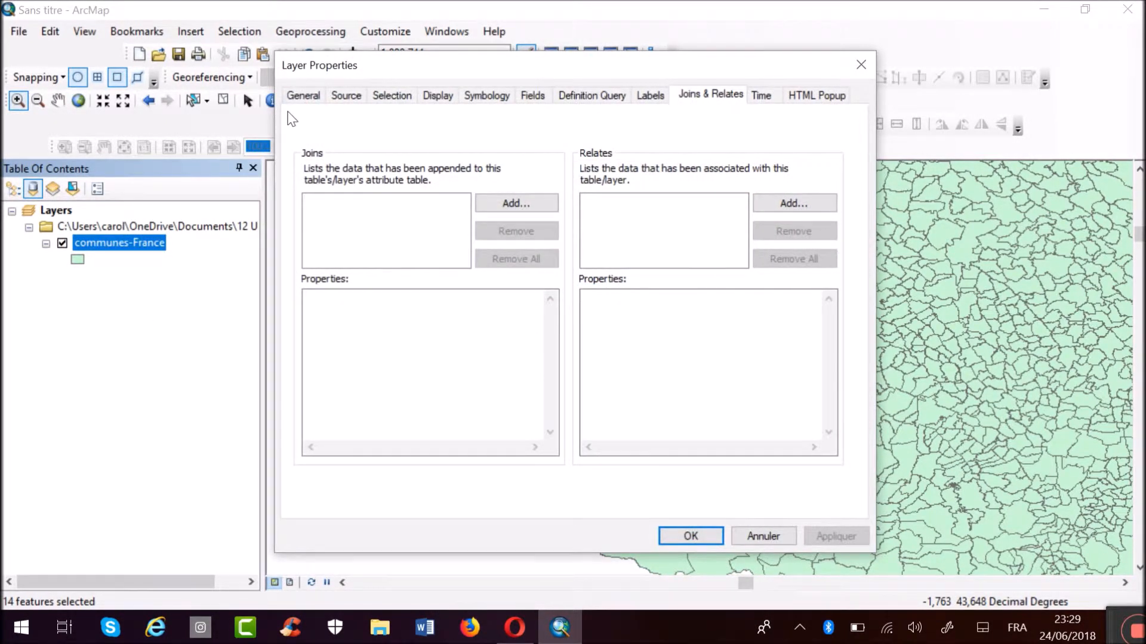
left_click(308, 101)
left_click_drag(487, 130, 360, 145)
key("BackSpace")
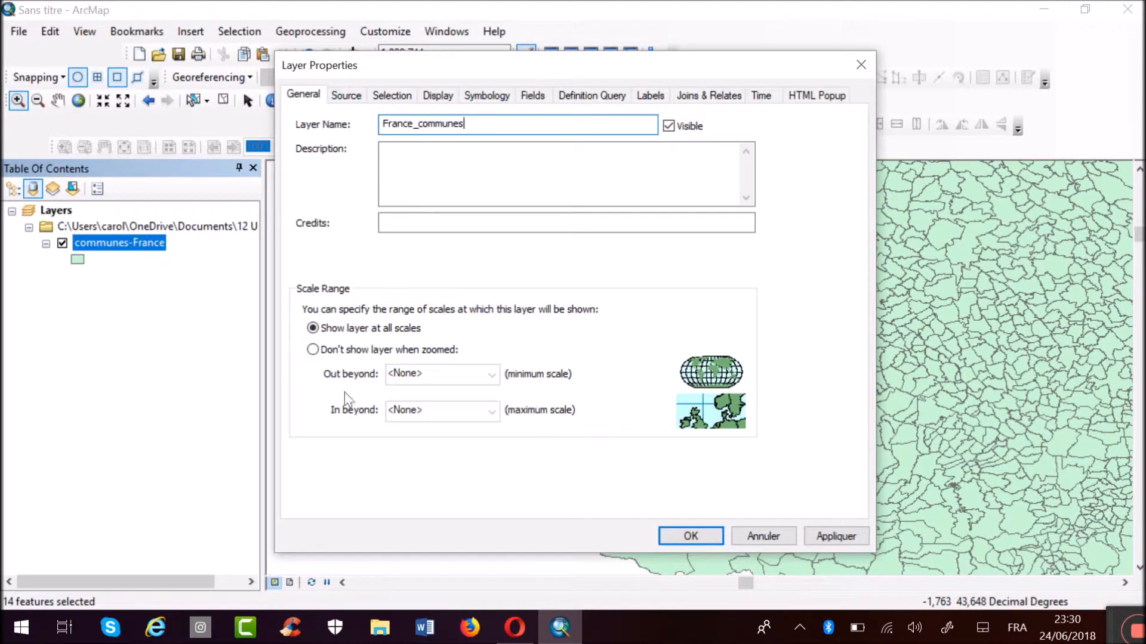
Examine the layer's source information: data type, geometry type and geographic coordinate system.
left_click(345, 96)
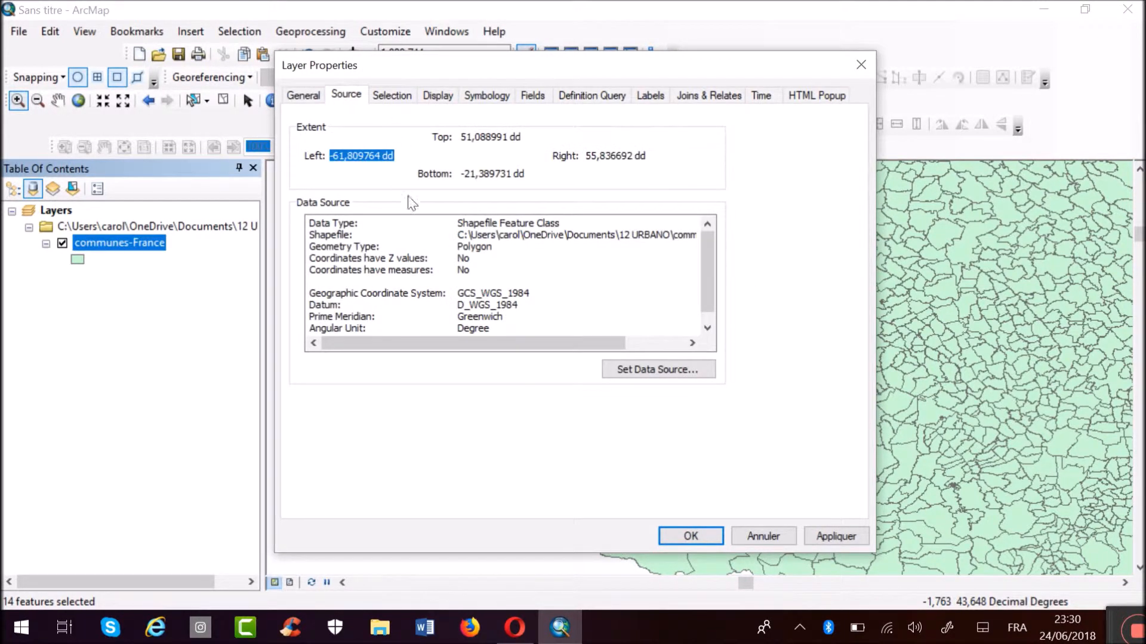
left_click_drag(573, 226, 457, 221)
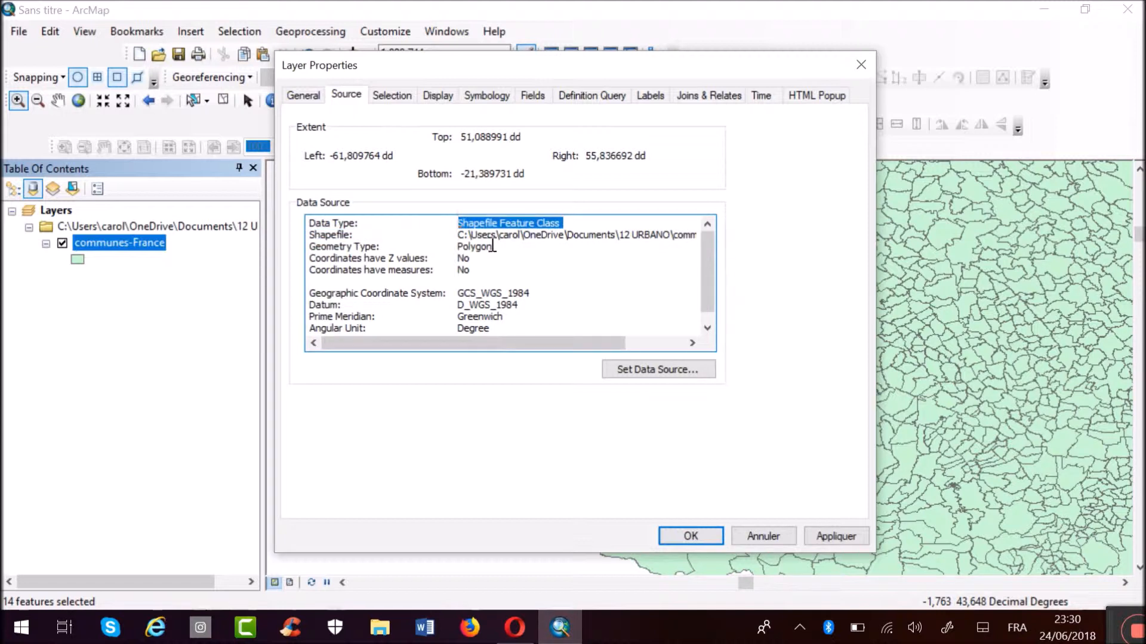
left_click(522, 258)
left_click_drag(512, 249, 449, 247)
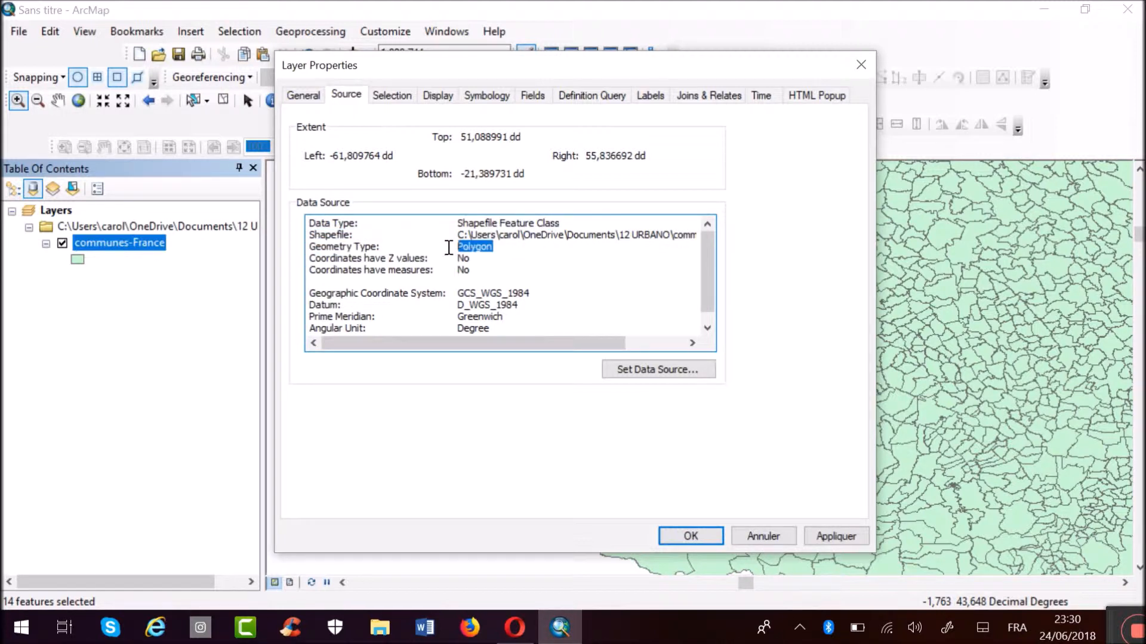
left_click_drag(531, 292, 458, 293)
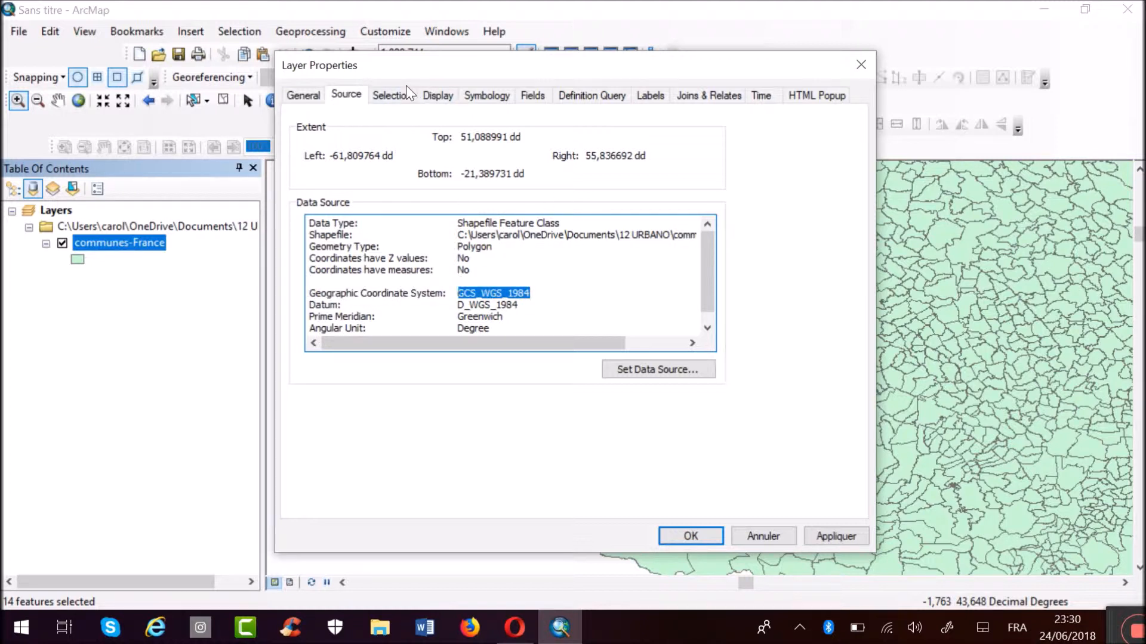
Look at the single-symbol settings of communes-France and the fill symbols offered in the Symbol Selector.
left_click(482, 96)
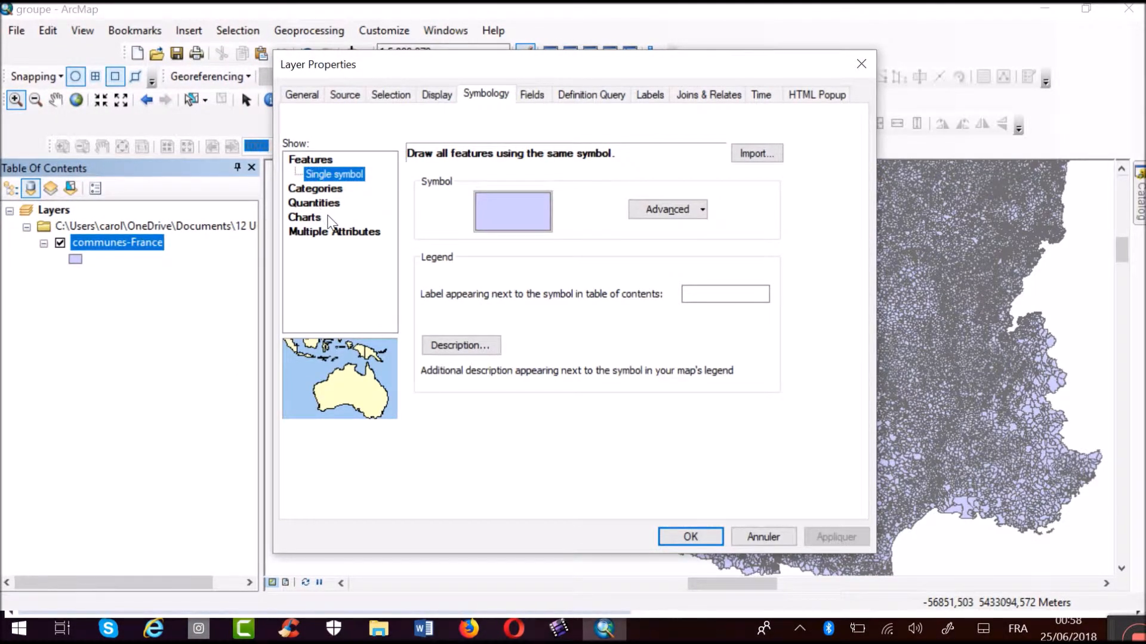
left_click(503, 210)
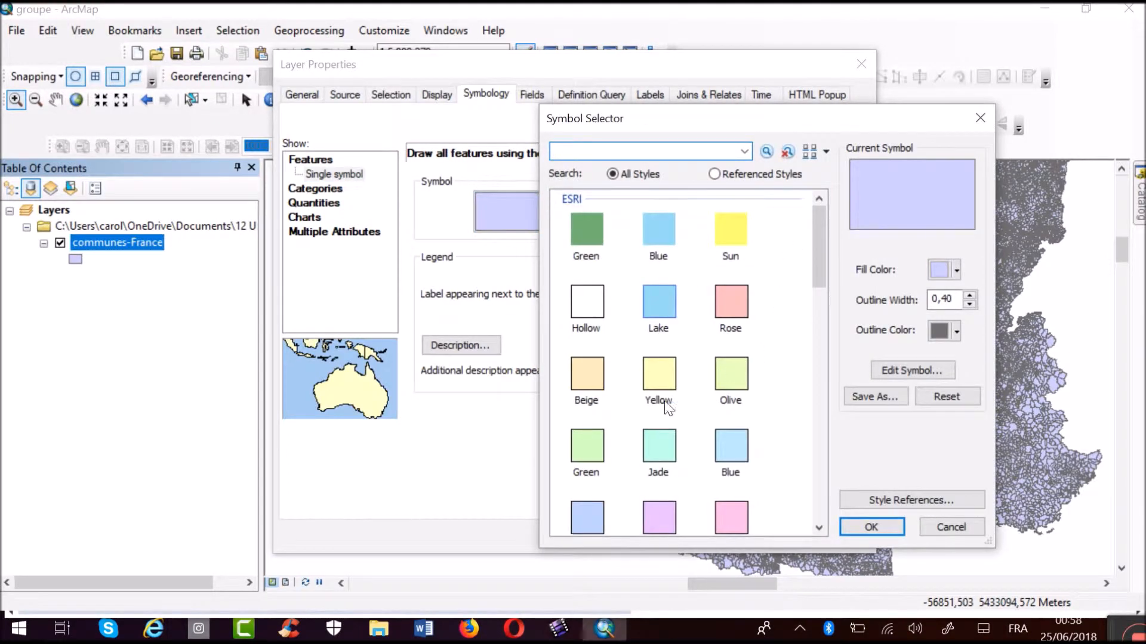
left_click(980, 118)
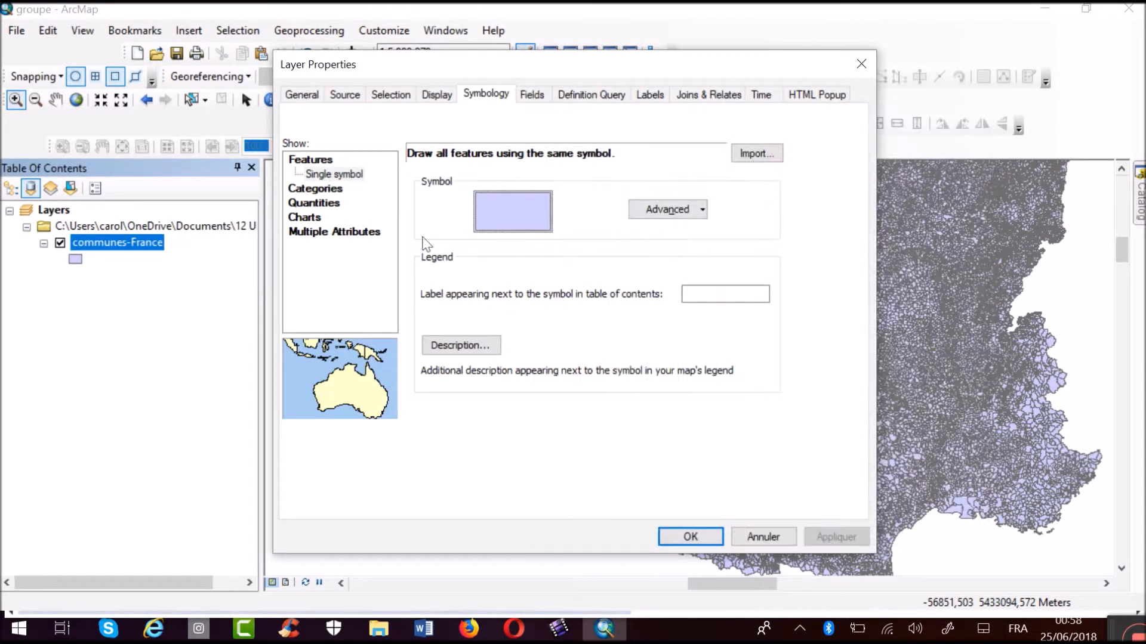
Try symbolizing communes-France by unique values of the nom field, without generating the full list, using a blue colour ramp.
left_click(315, 187)
left_click(521, 191)
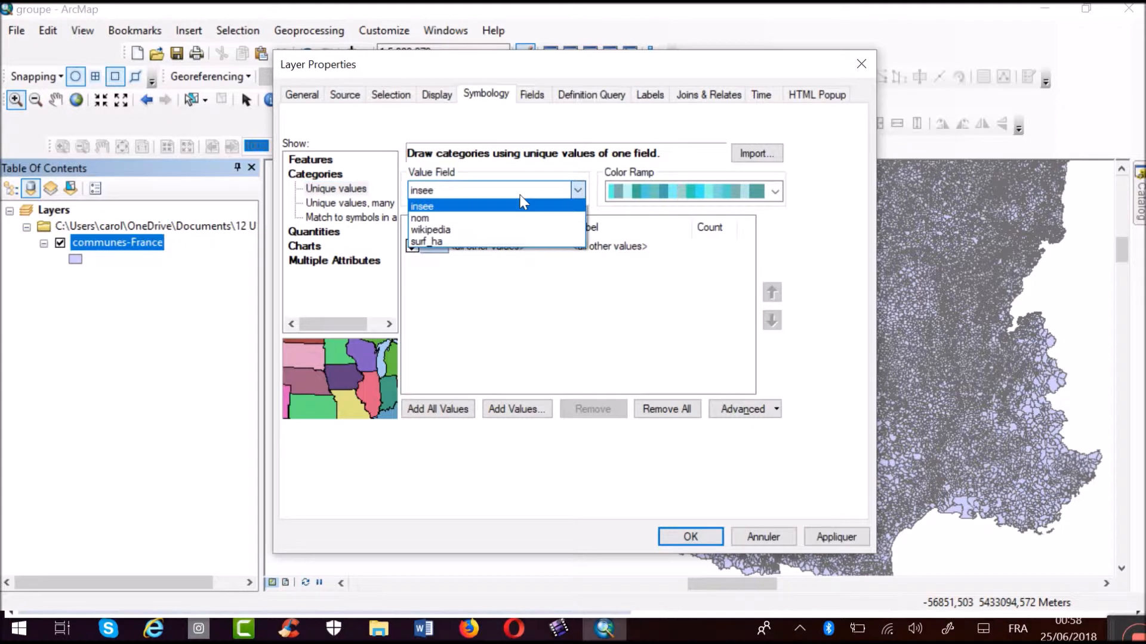
left_click(479, 218)
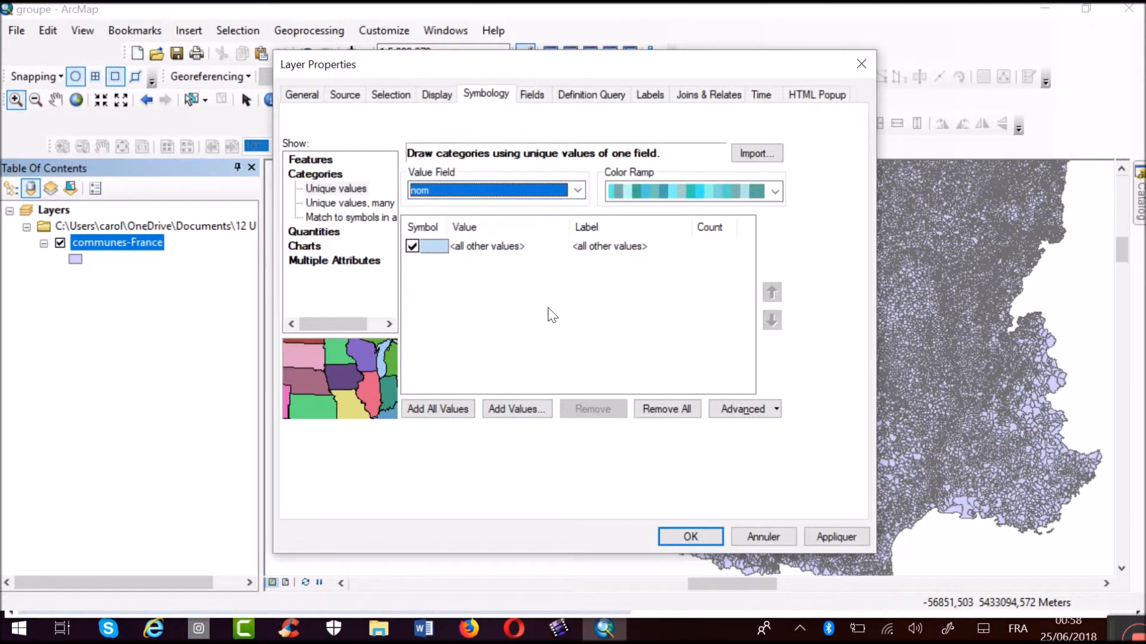
left_click(430, 410)
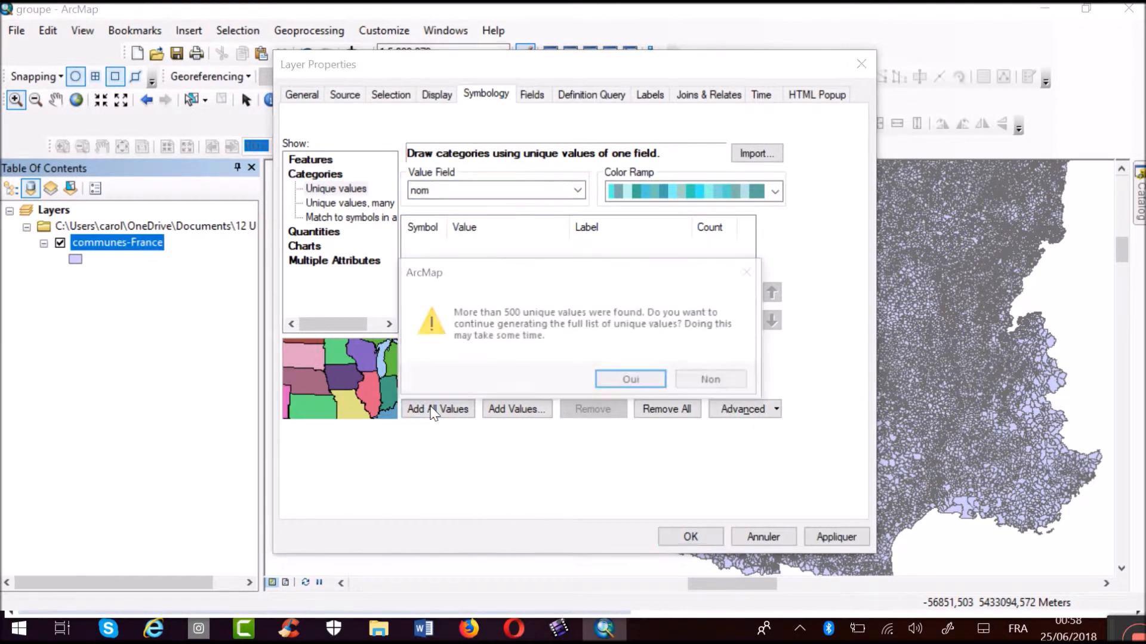
left_click(708, 383)
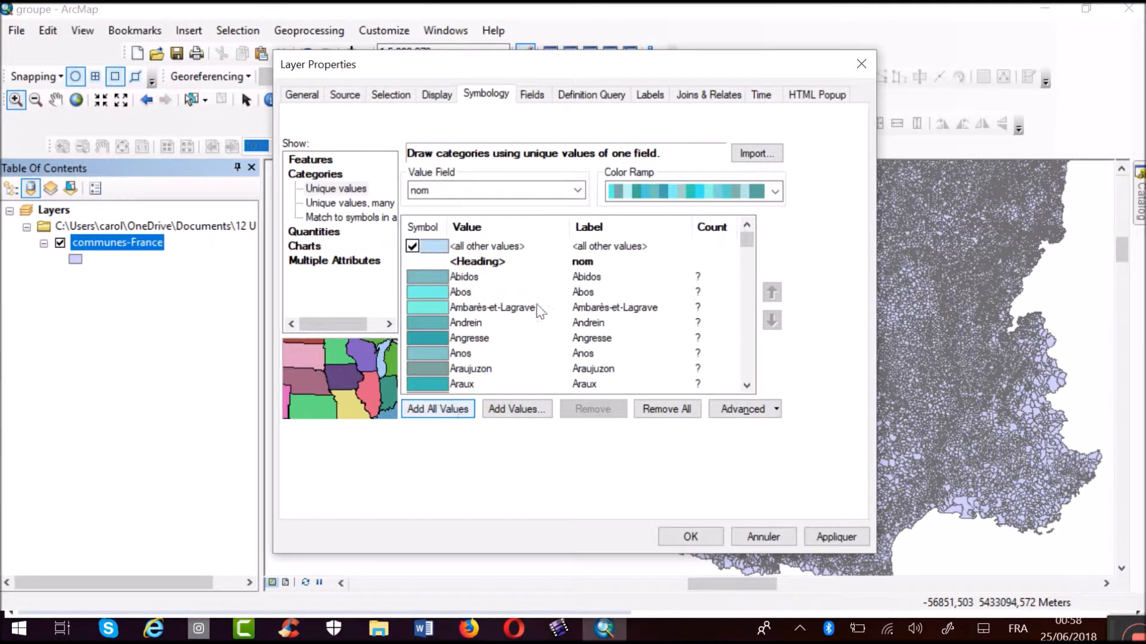
left_click(774, 191)
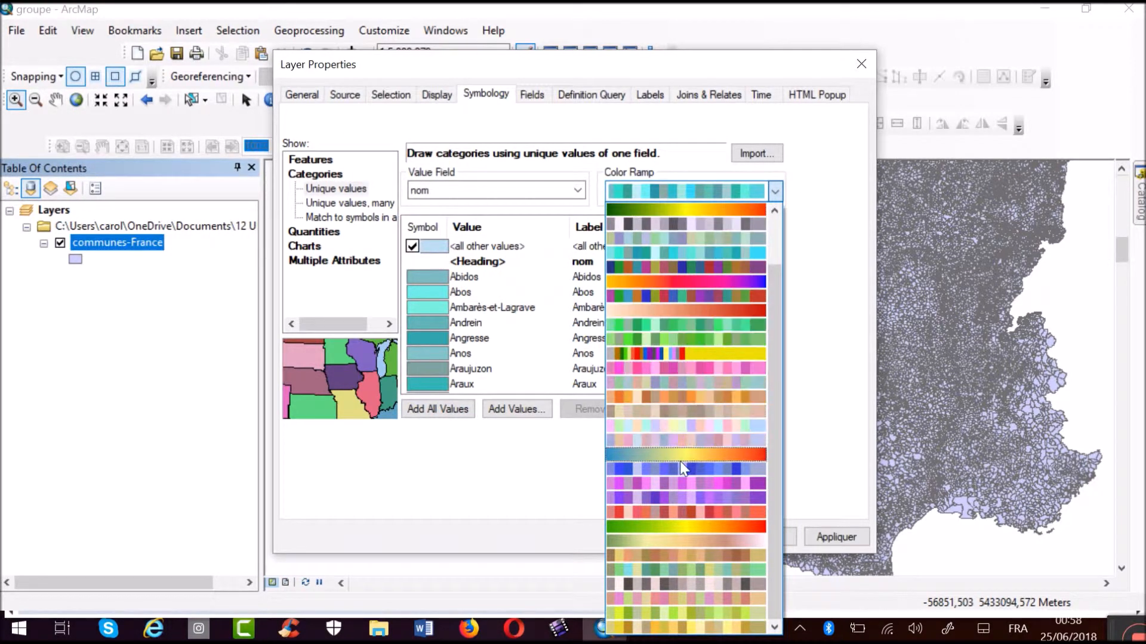
left_click(679, 469)
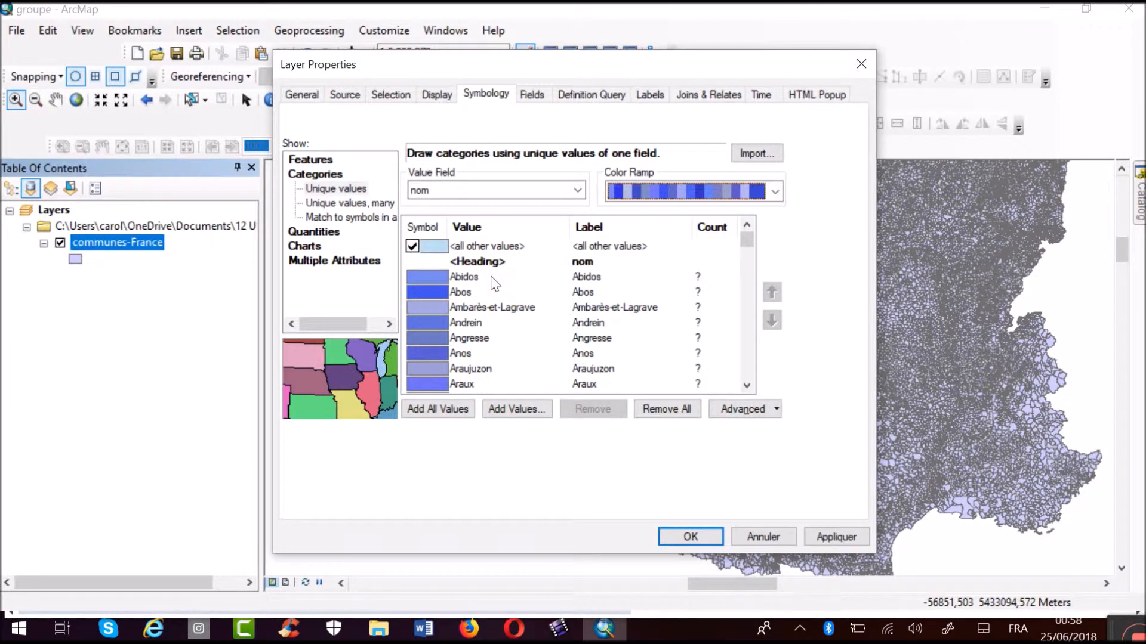
left_click(861, 64)
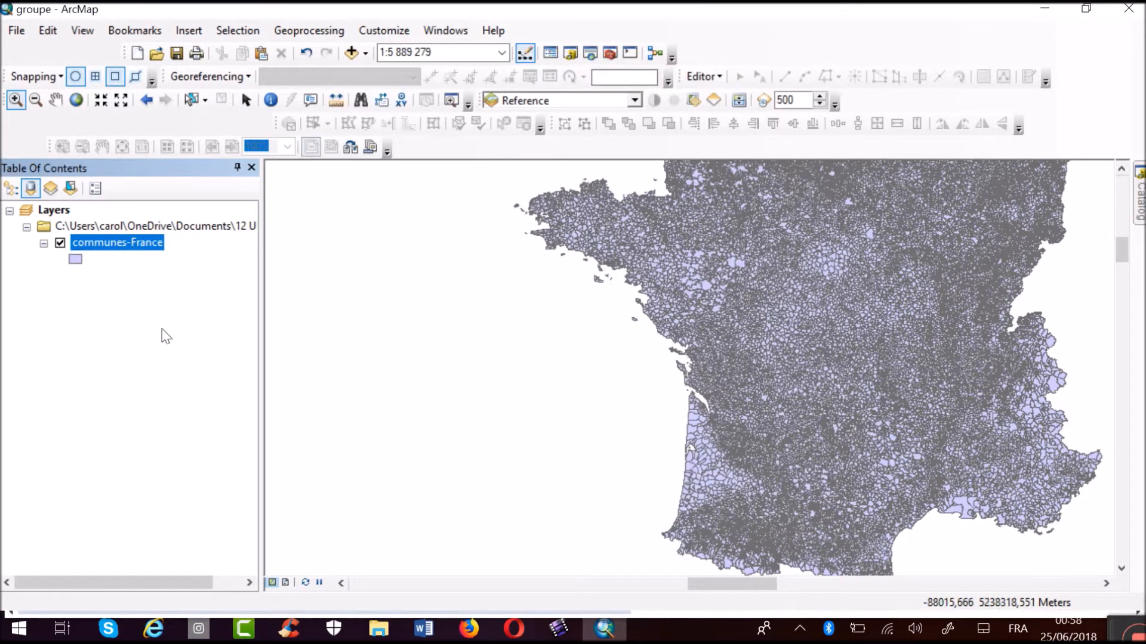
Remove the communes-France layer and add Nimes.shp from the 12 URBANO folder to the map.
right_click(126, 243)
left_click(173, 248)
mouse_move(1140, 206)
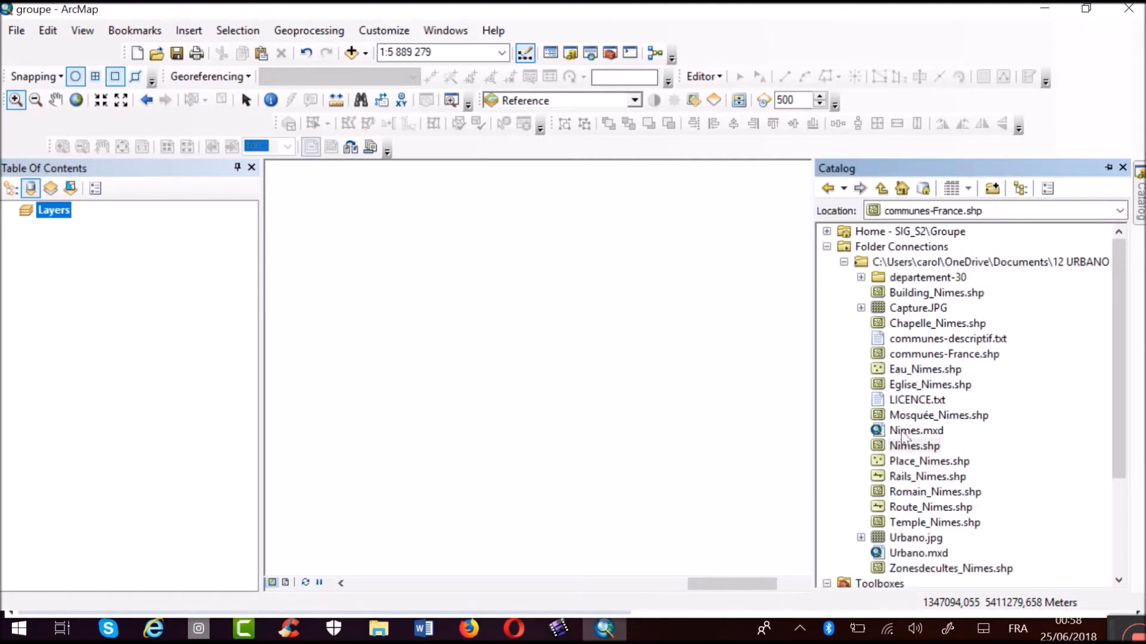
mouse_move(902, 446)
left_mouse_down()
mouse_move(757, 468)
mouse_move(568, 373)
left_mouse_up()
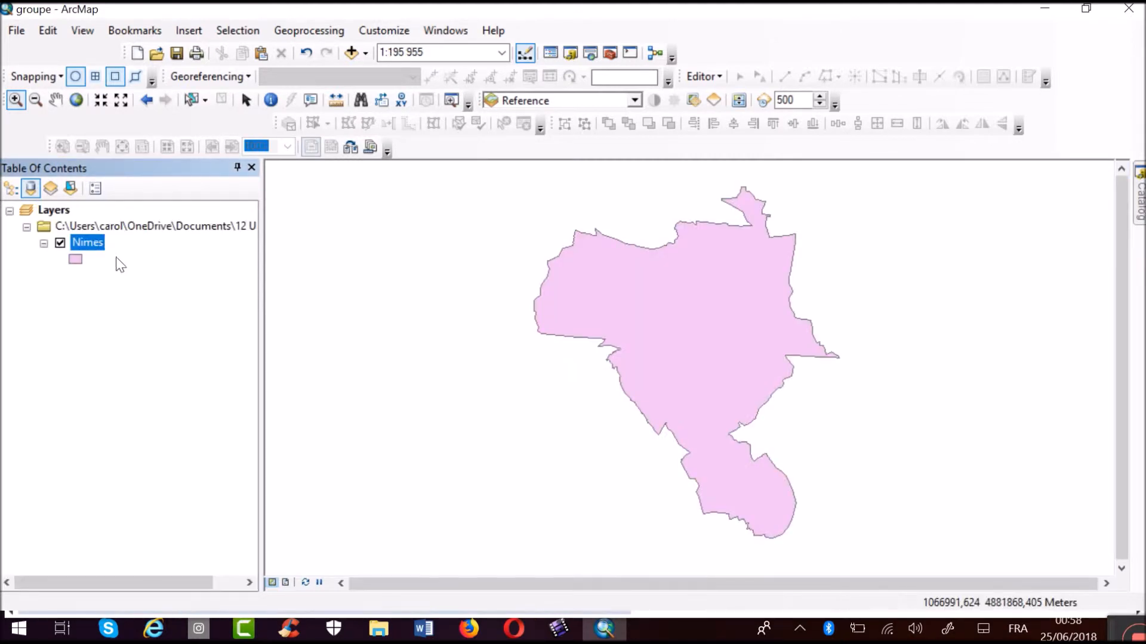
Change the Nimes layer's single symbol to the first ESRI Green fill without an outline.
right_click(88, 242)
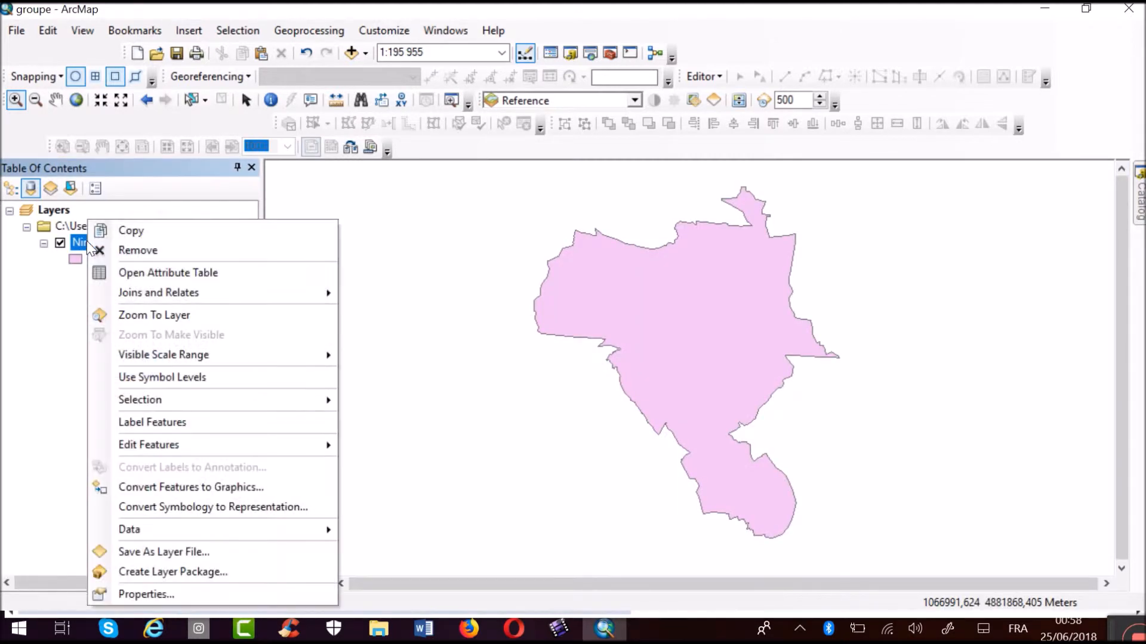
left_click(127, 594)
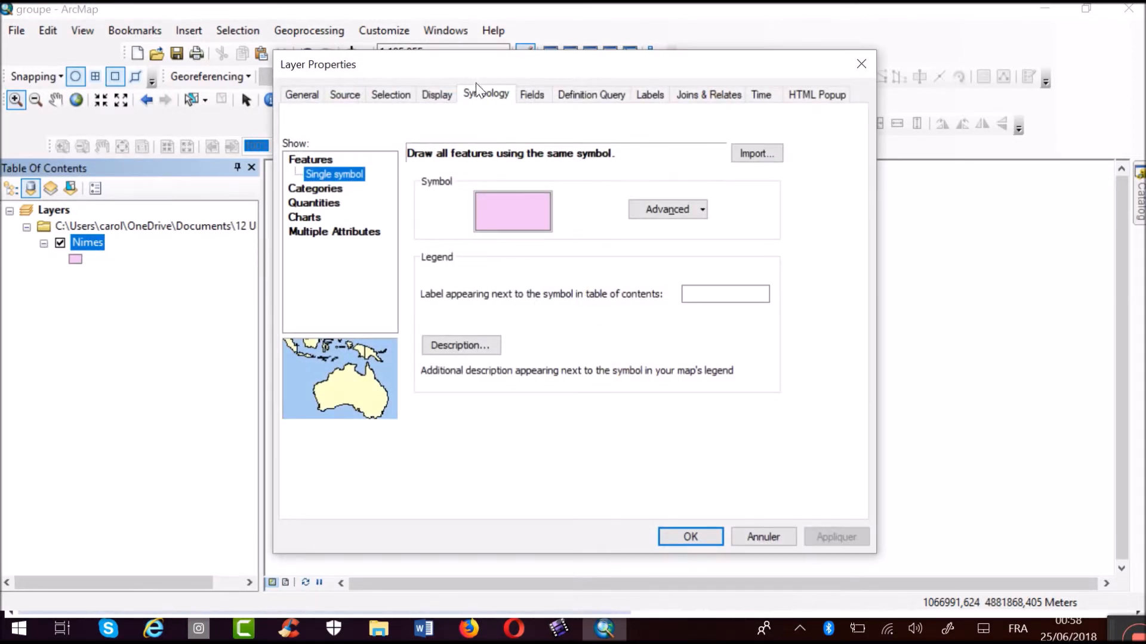
left_click(490, 217)
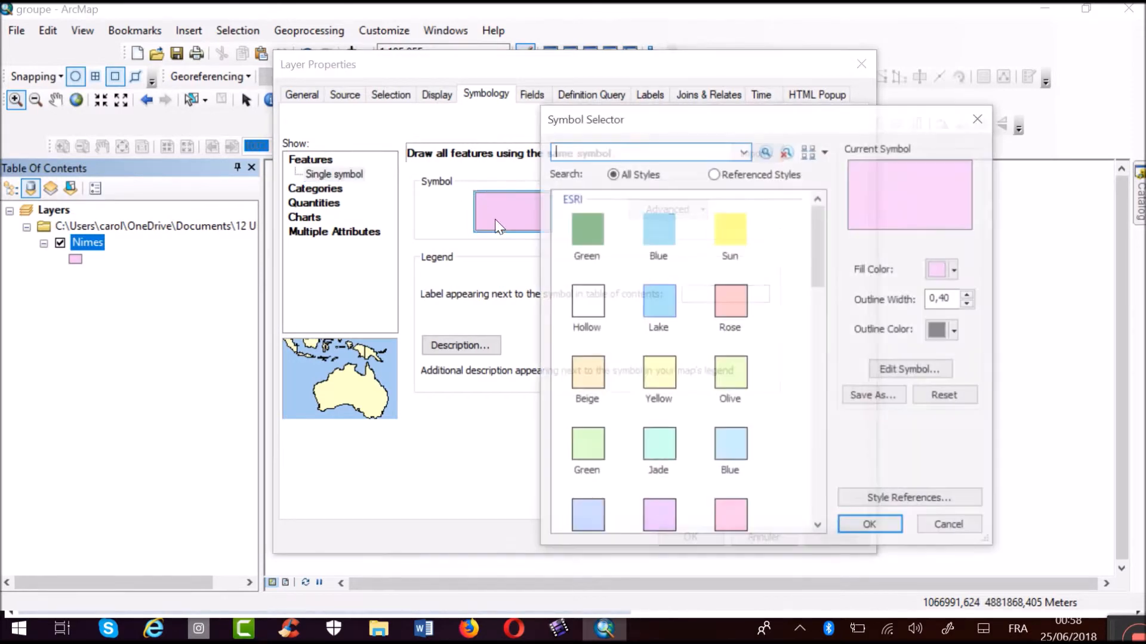
left_click(570, 241)
left_click(871, 528)
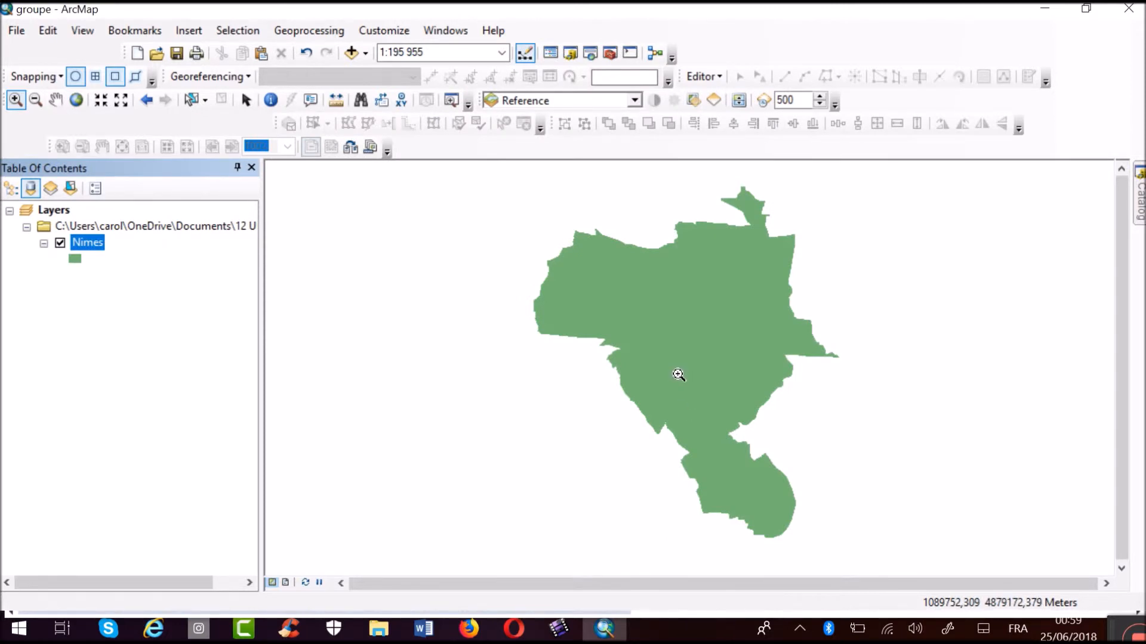
Set the Nimes layer's display transparency to 50 %.
double_click(83, 242)
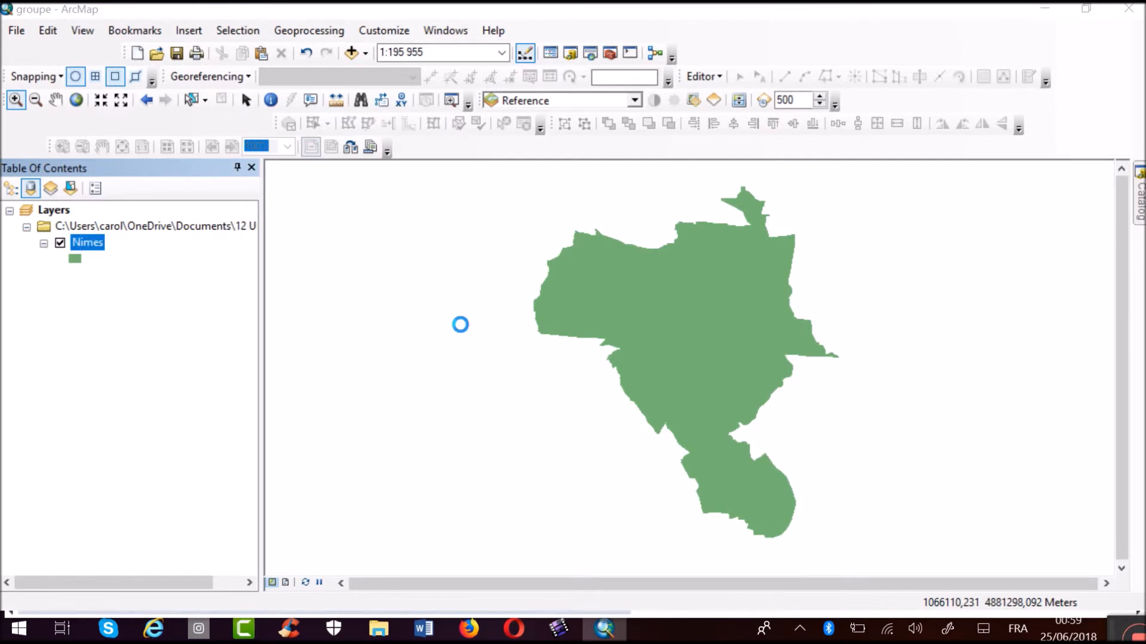
left_click(440, 96)
left_click_drag(433, 134, 445, 135)
key("BackSpace")
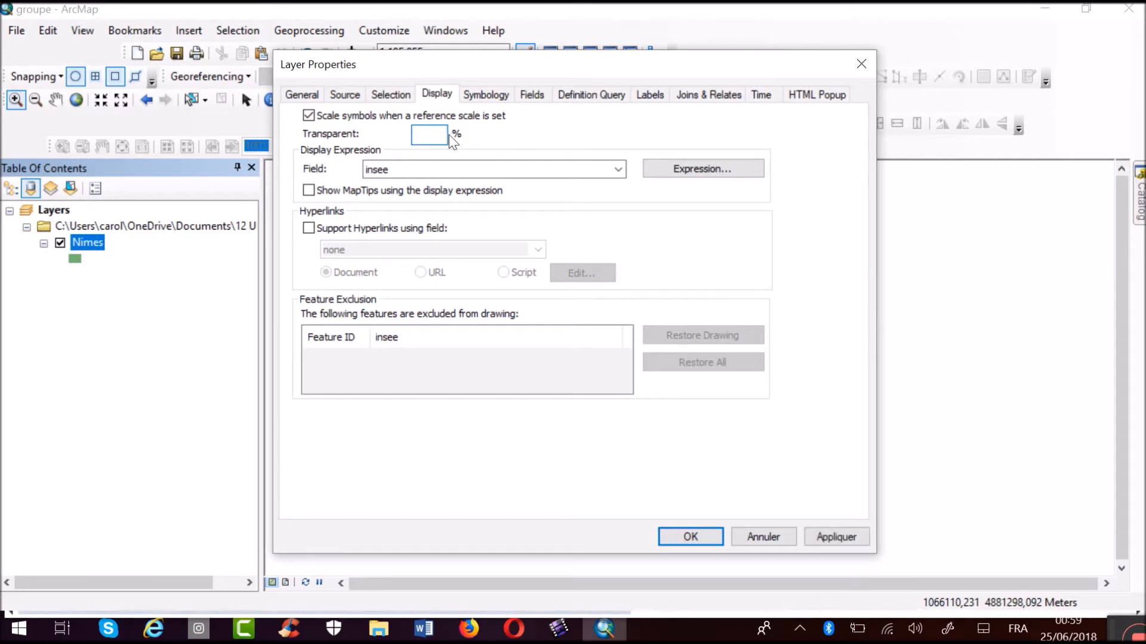
type("50")
left_click(687, 537)
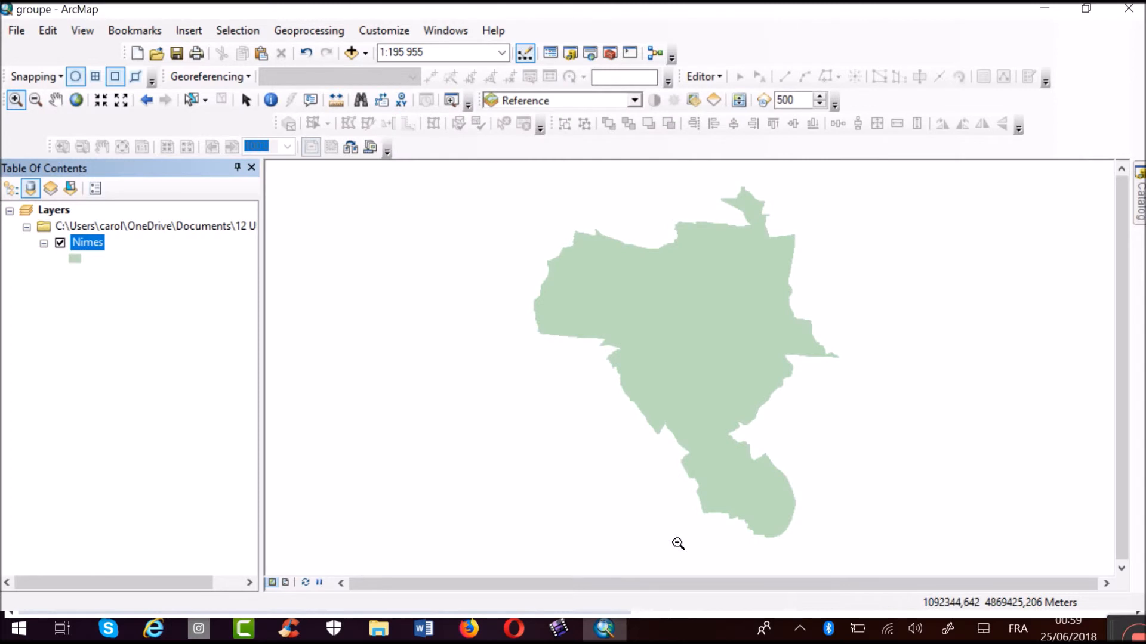